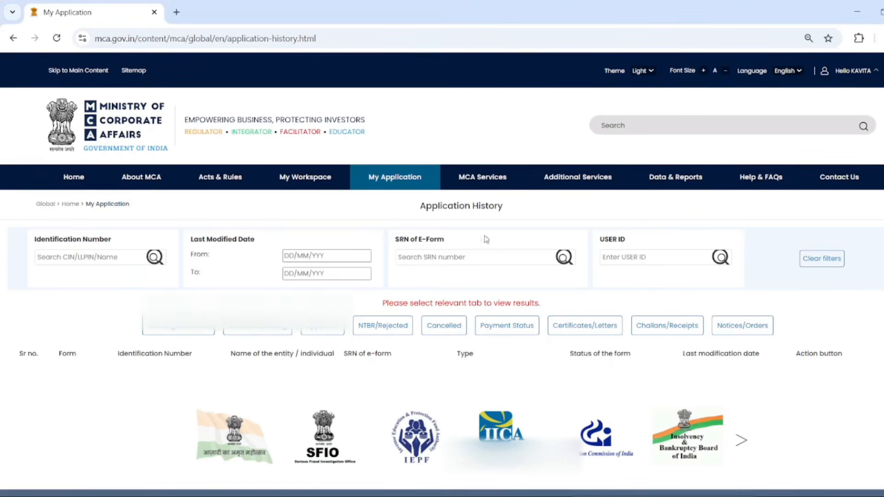
# - Reveal the Compliance Services forms, including ADT-1 – Appointment of auditor, under Company e-Filing
pyautogui.moveTo(474, 177)
pyautogui.moveTo(478, 252)
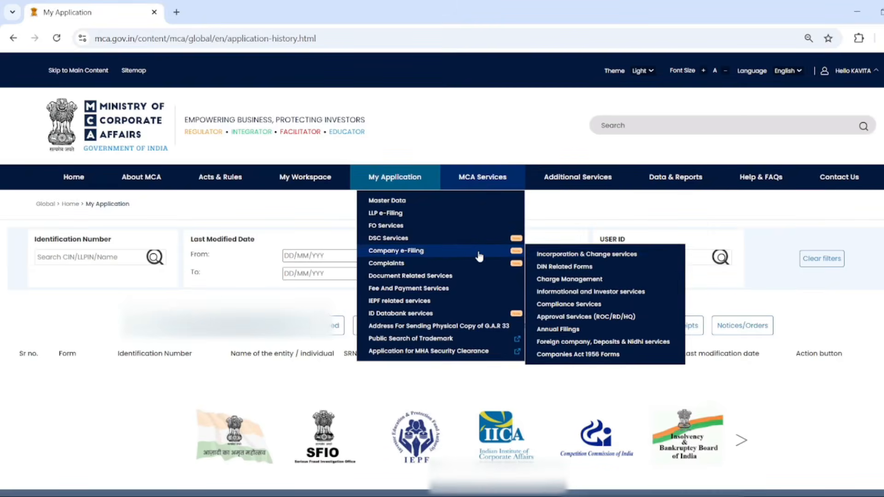
pyautogui.moveTo(616, 260)
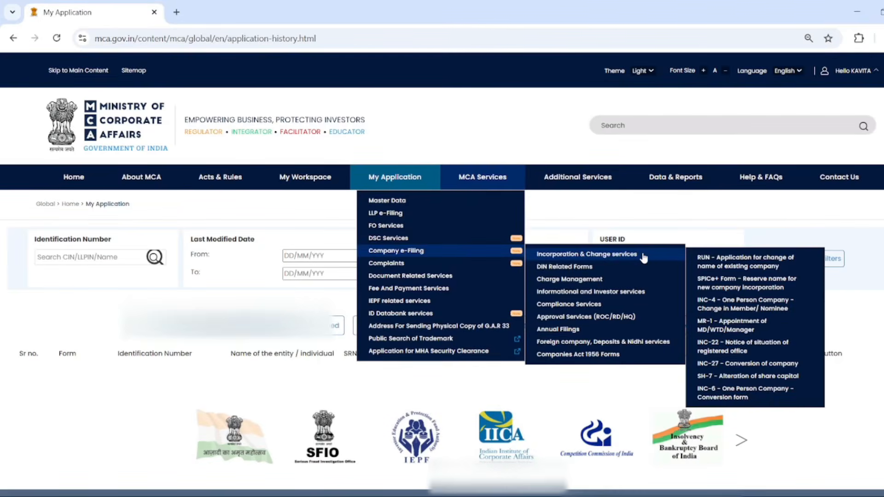
pyautogui.moveTo(639, 309)
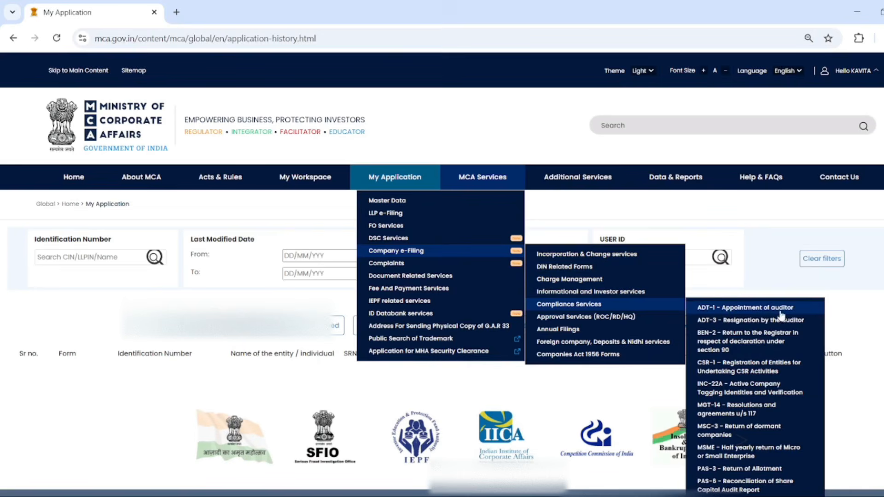
# - Open the ADT-1 form and select TRP BUILD TECH PRIVATE LIMITED through the company-name search
pyautogui.click(750, 313)
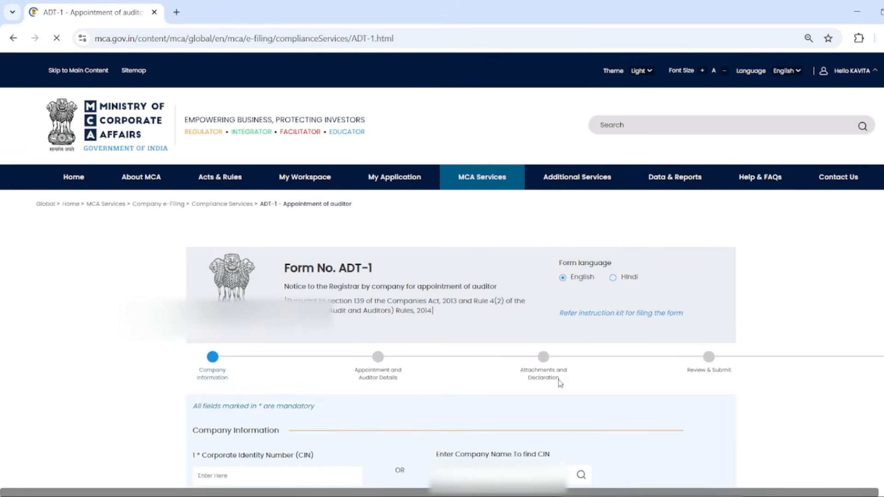
pyautogui.scroll(-4, 440, 455)
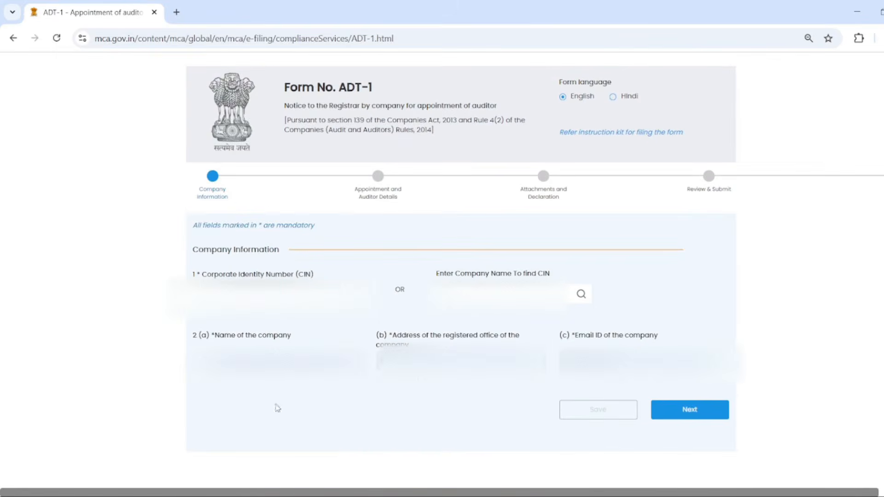
pyautogui.click(280, 295)
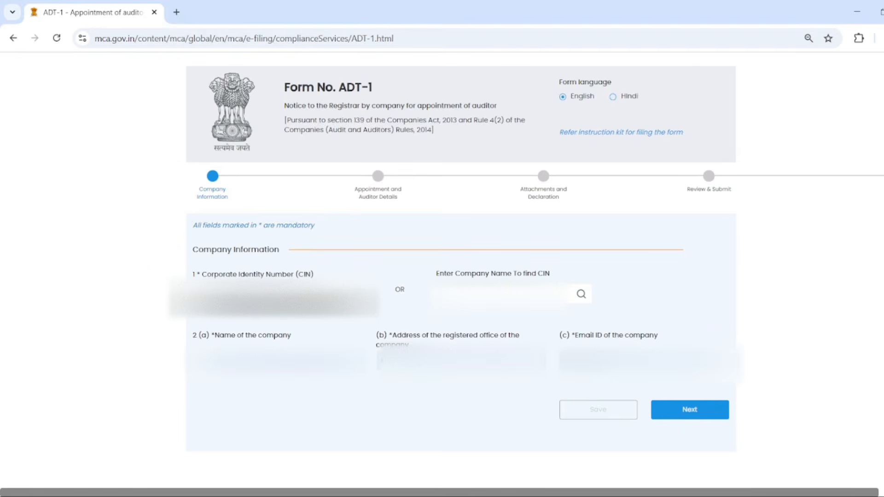
pyautogui.click(502, 294)
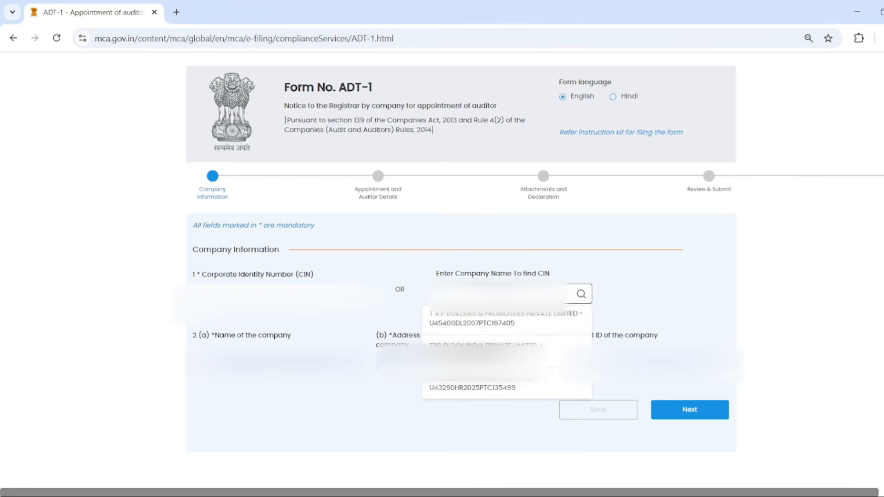
pyautogui.write('u')
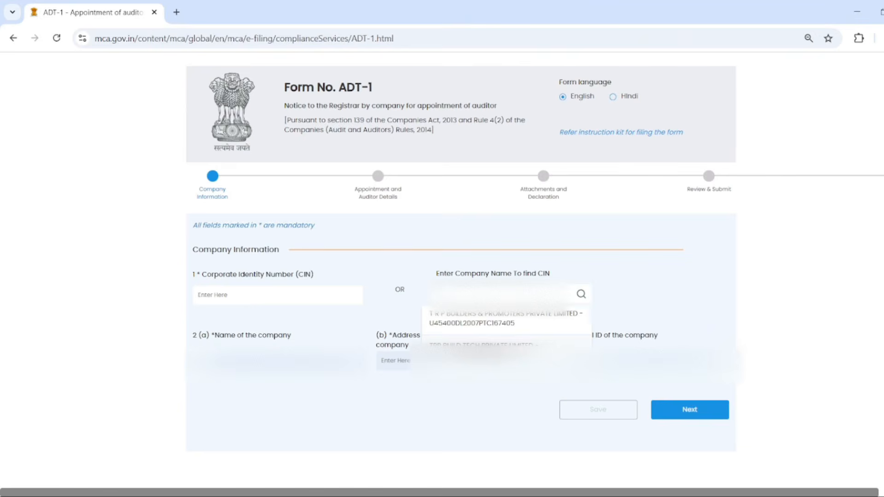
pyautogui.click(534, 346)
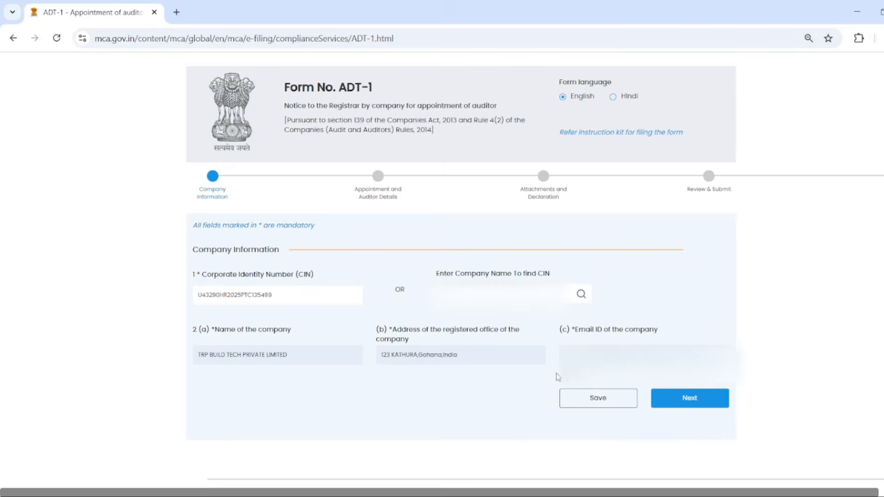
# - On Appointment and Auditor Details, answer No to 3(a) and choose First auditor by Board
pyautogui.click(699, 403)
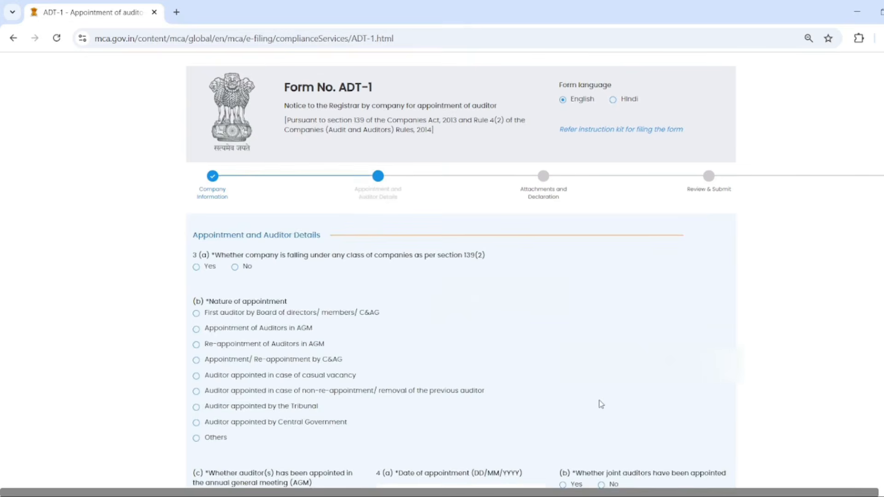
pyautogui.scroll(-1, 599, 401)
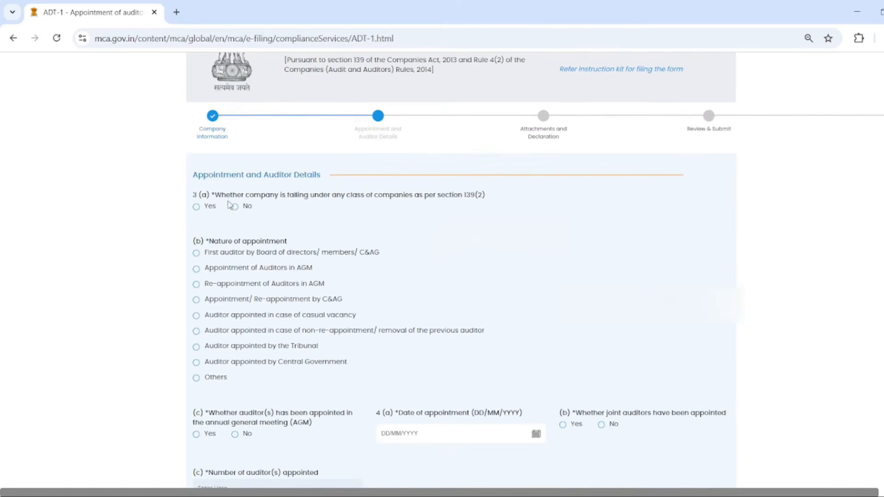
pyautogui.moveTo(221, 195); pyautogui.dragTo(486, 197)
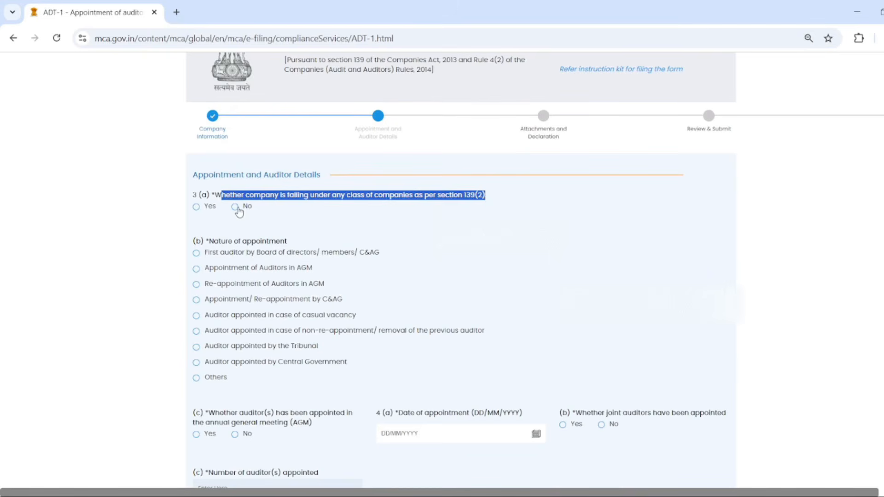
pyautogui.hotkey('alt', 'Tab')
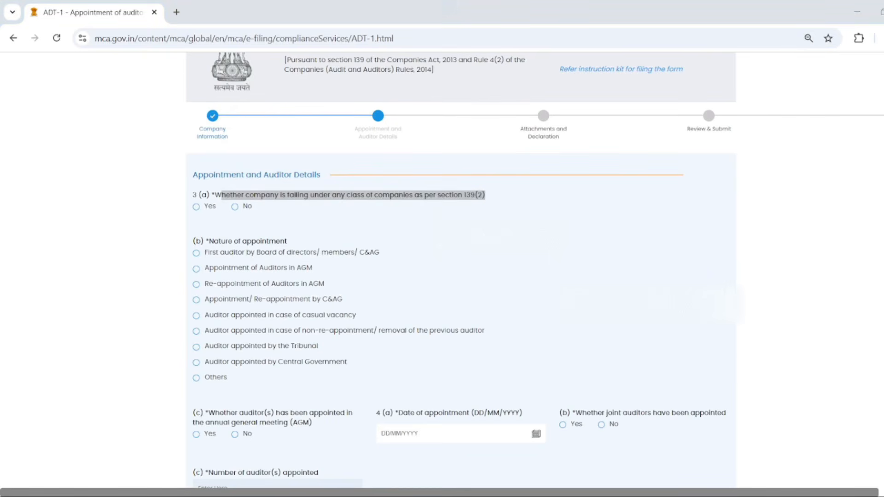
pyautogui.click(235, 207)
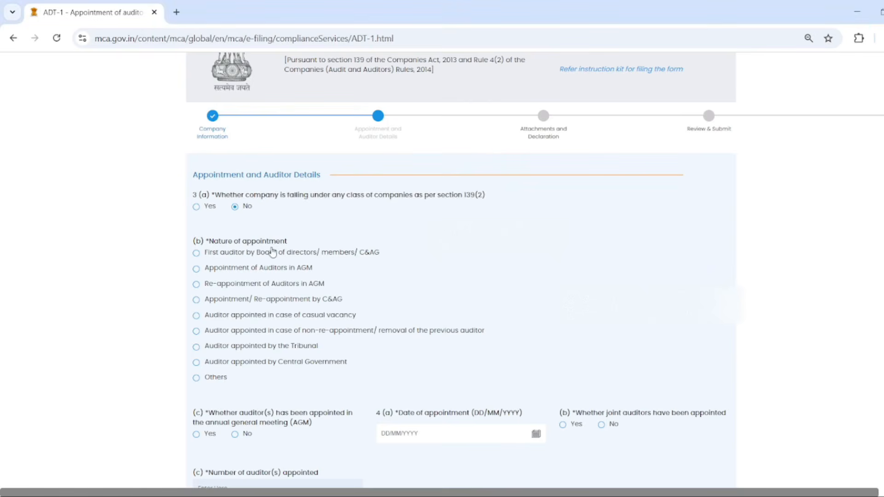
pyautogui.click(196, 255)
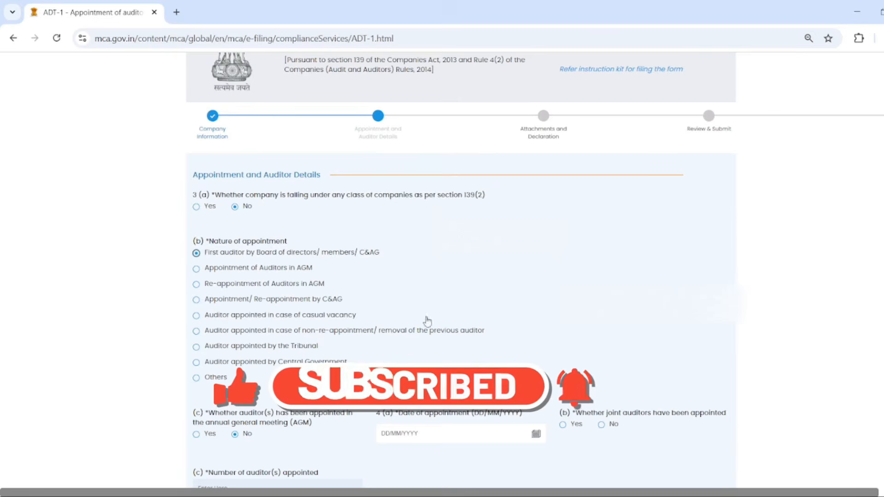
pyautogui.scroll(-1, 440, 330)
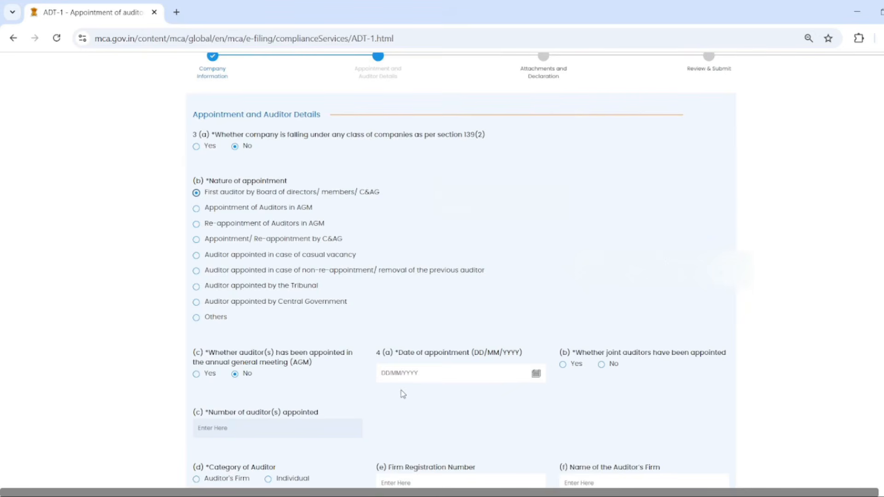
pyautogui.click(197, 210)
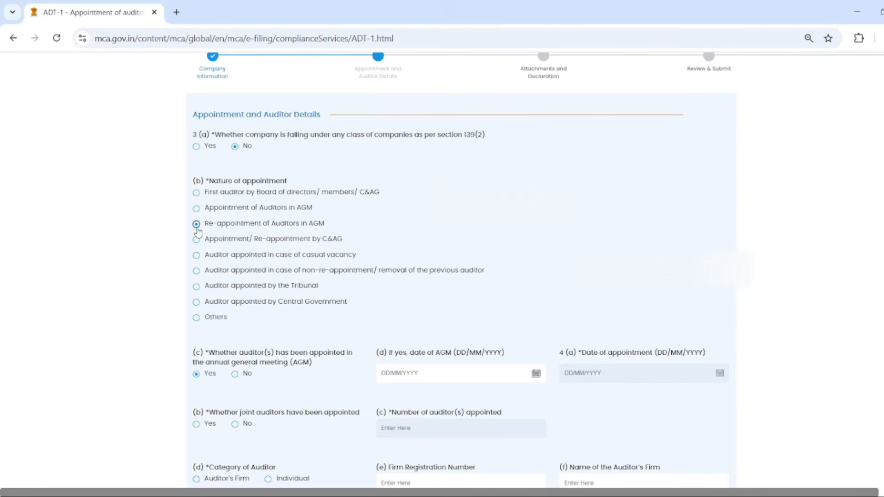
pyautogui.click(196, 240)
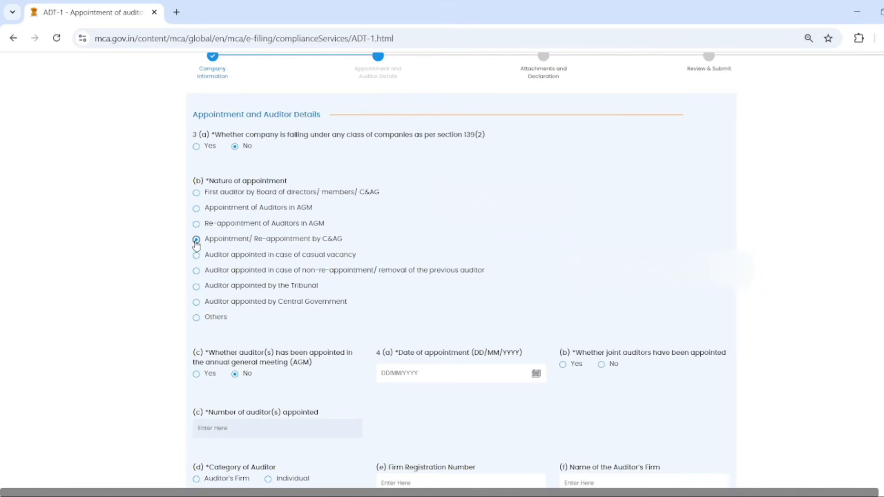
pyautogui.click(196, 257)
pyautogui.click(196, 271)
pyautogui.click(196, 287)
pyautogui.click(196, 303)
pyautogui.click(197, 193)
pyautogui.scroll(-1, 308, 352)
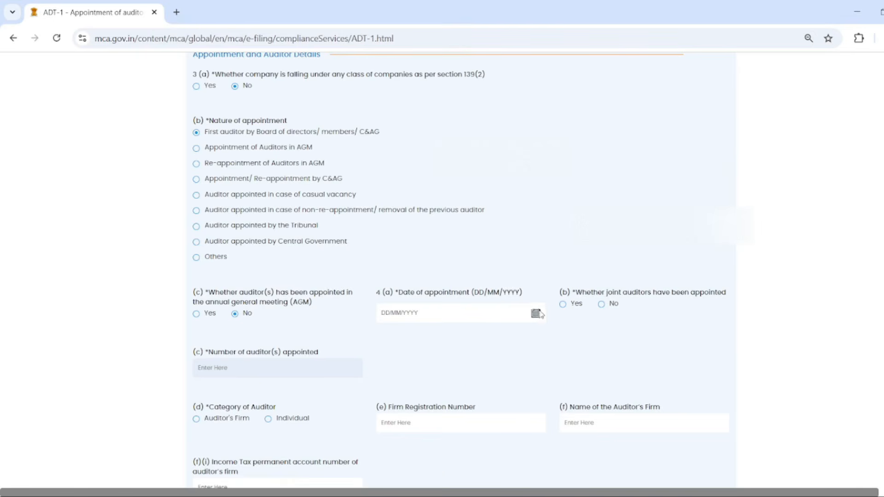
# - Set the appointment date to 01/11/2025 and answer No to joint auditors, leaving one auditor
pyautogui.click(537, 312)
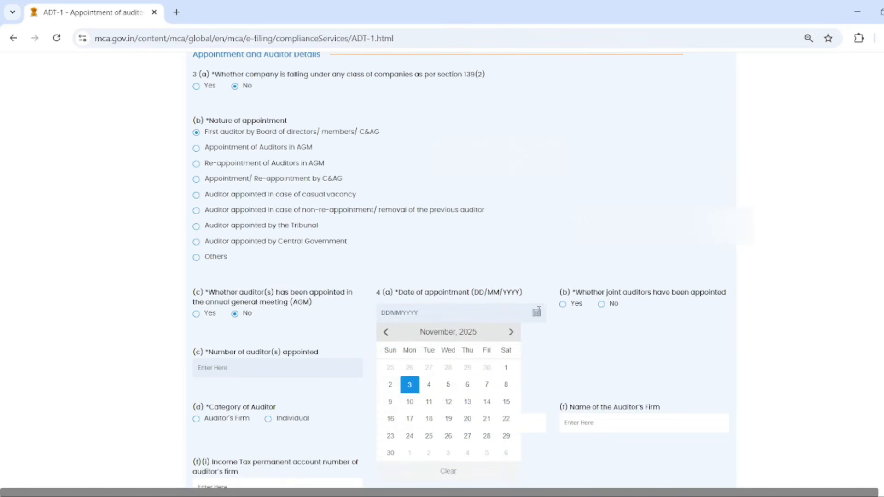
pyautogui.click(507, 368)
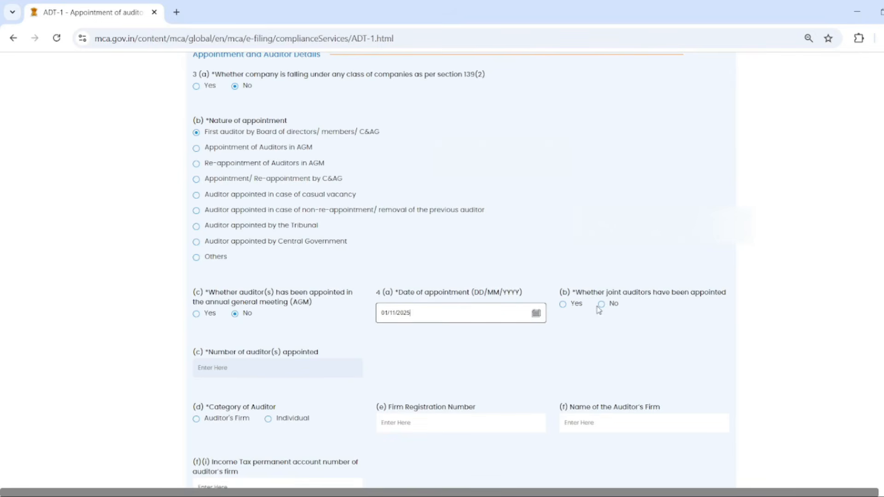
pyautogui.click(565, 305)
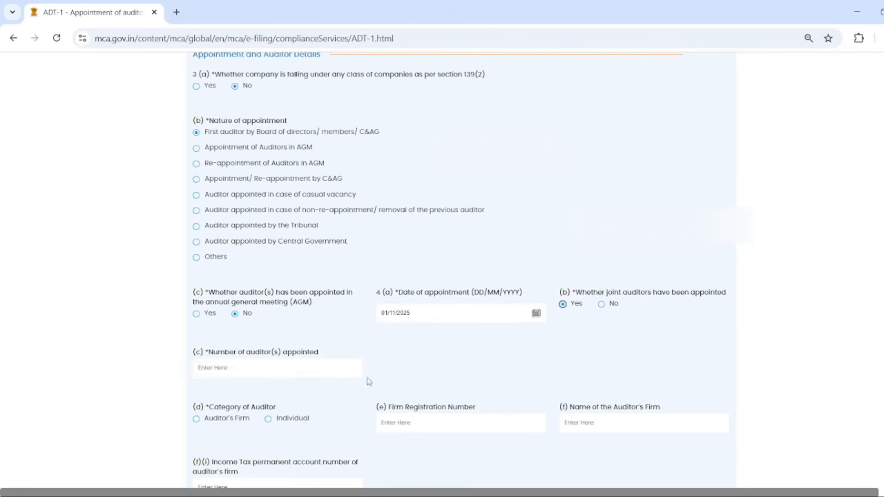
pyautogui.click(276, 371)
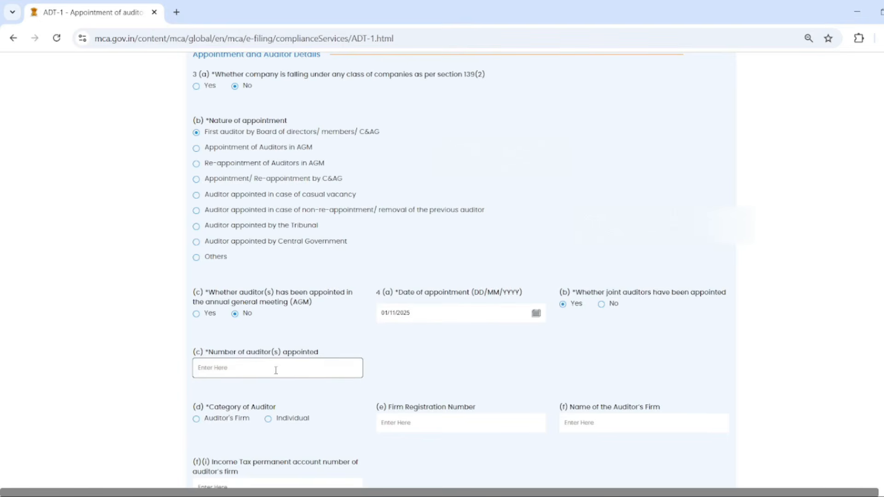
pyautogui.write('2')
pyautogui.click(438, 374)
pyautogui.scroll(-10, 399, 379)
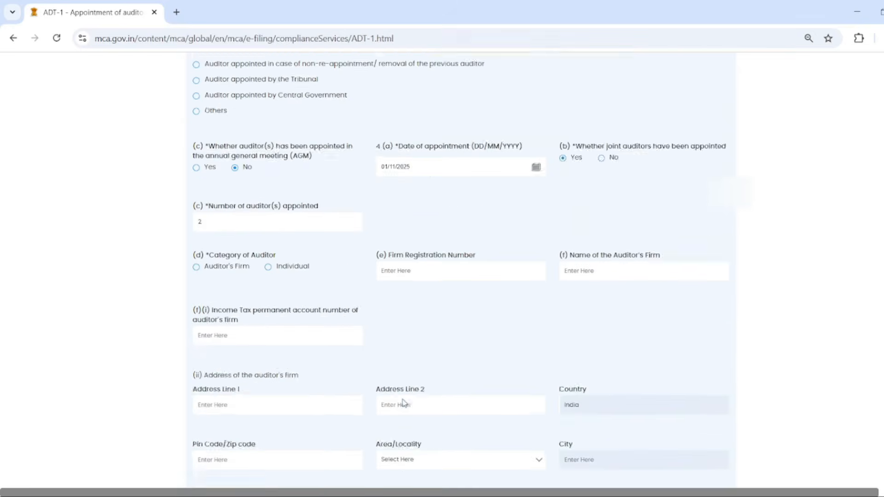
pyautogui.scroll(10, 404, 403)
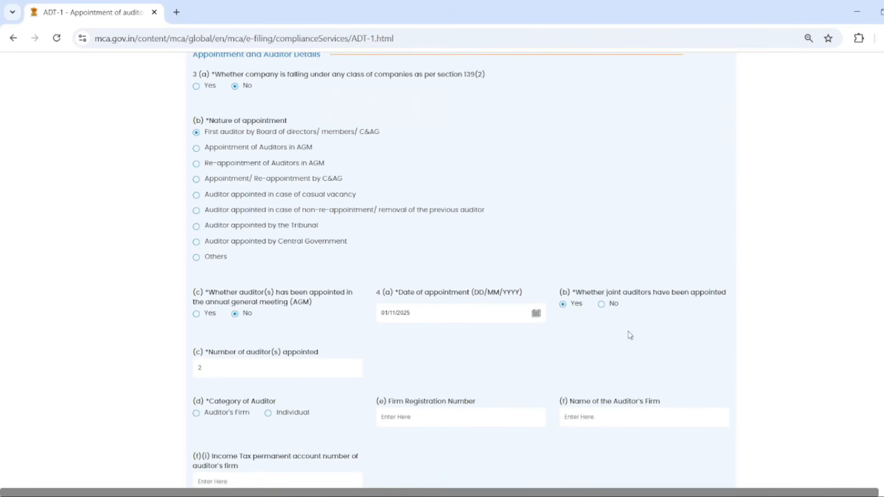
pyautogui.click(602, 304)
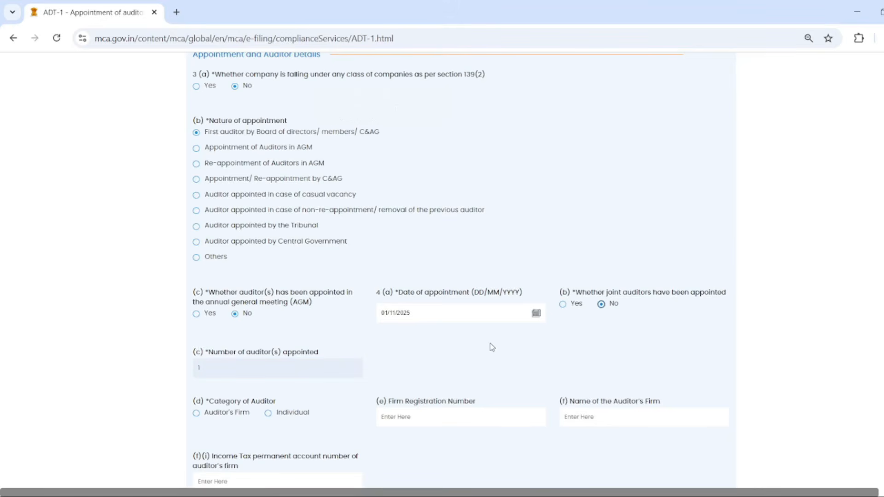
pyautogui.scroll(-3, 244, 364)
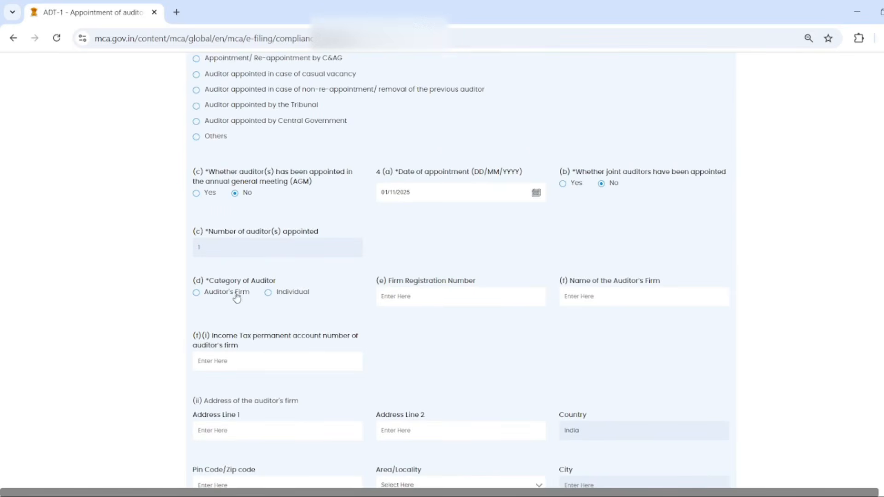
# - Choose Individual as the auditor category and go to the Membership Number and later auditor fields
pyautogui.click(282, 299)
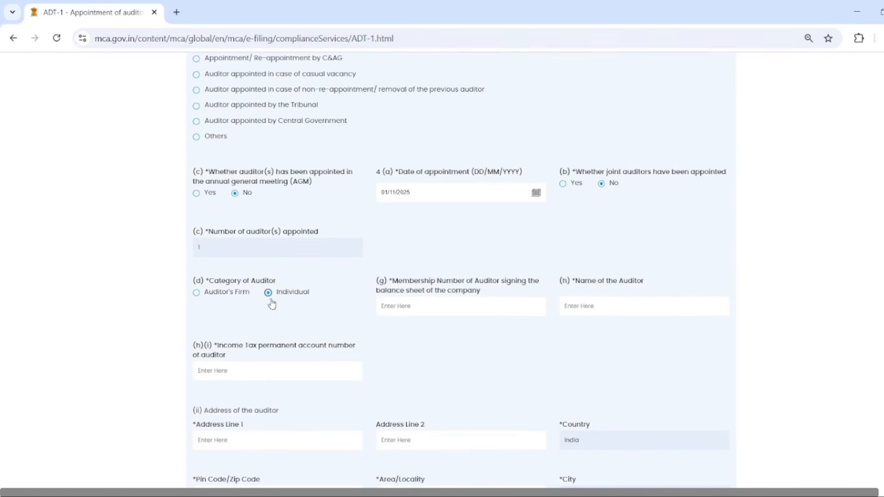
pyautogui.click(218, 301)
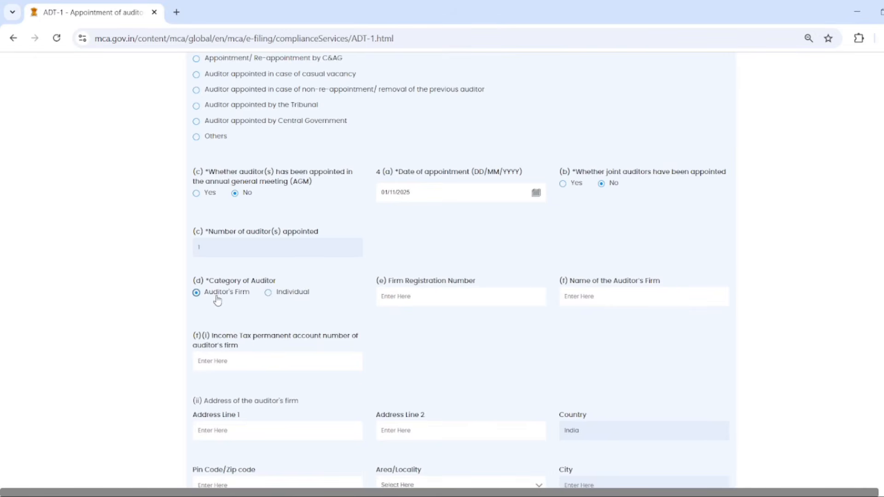
pyautogui.click(288, 296)
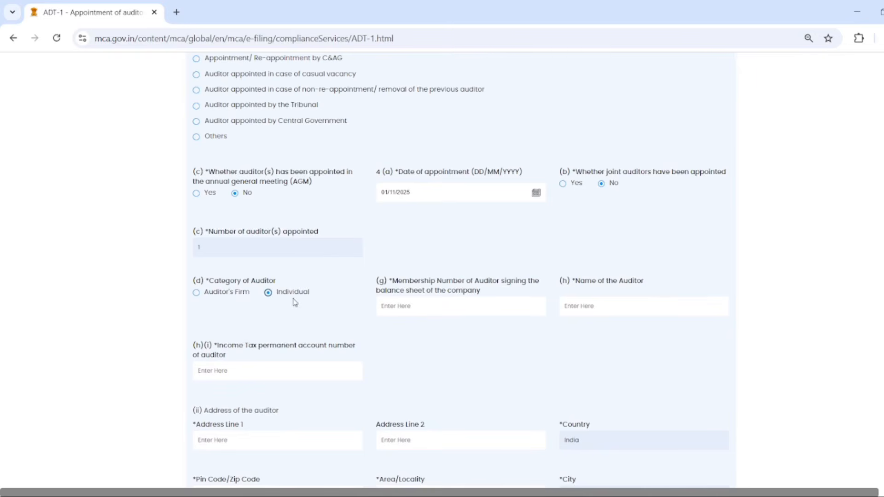
pyautogui.click(429, 306)
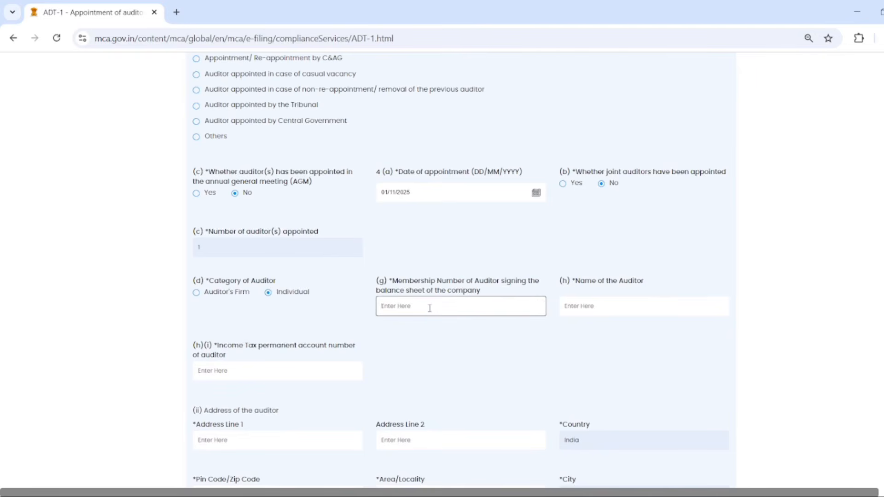
pyautogui.scroll(-3, 496, 330)
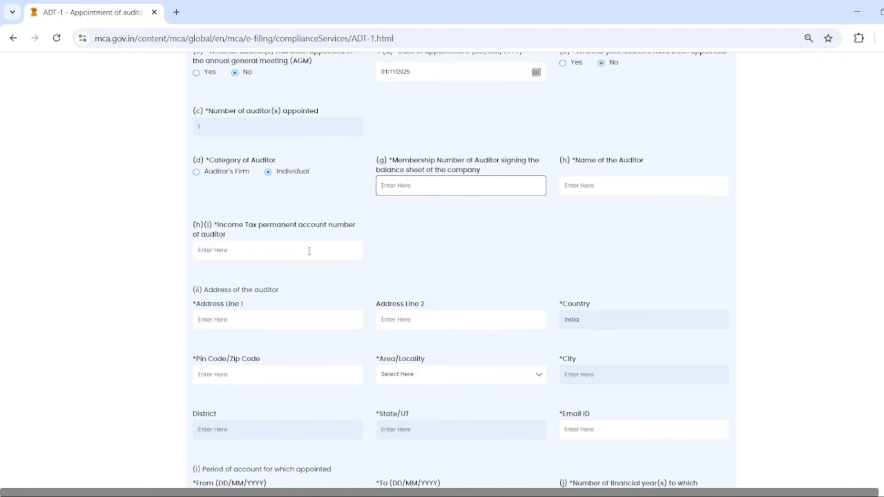
pyautogui.scroll(-5, 309, 250)
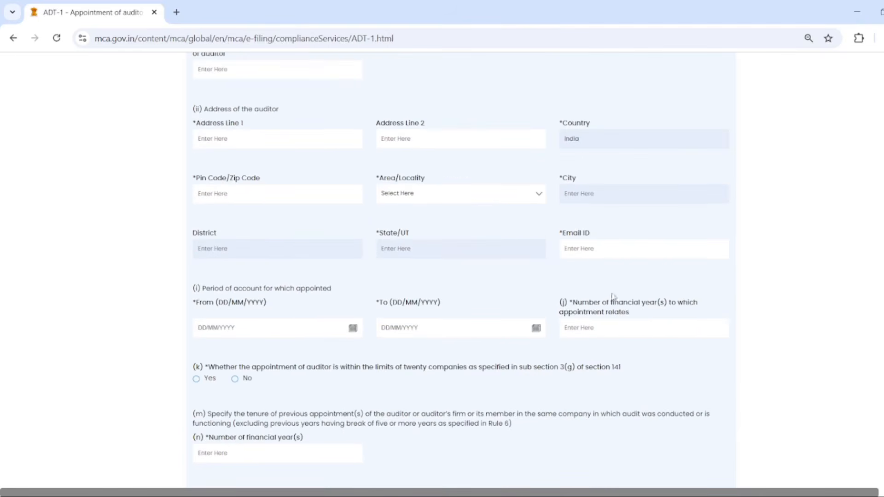
pyautogui.scroll(-1, 368, 223)
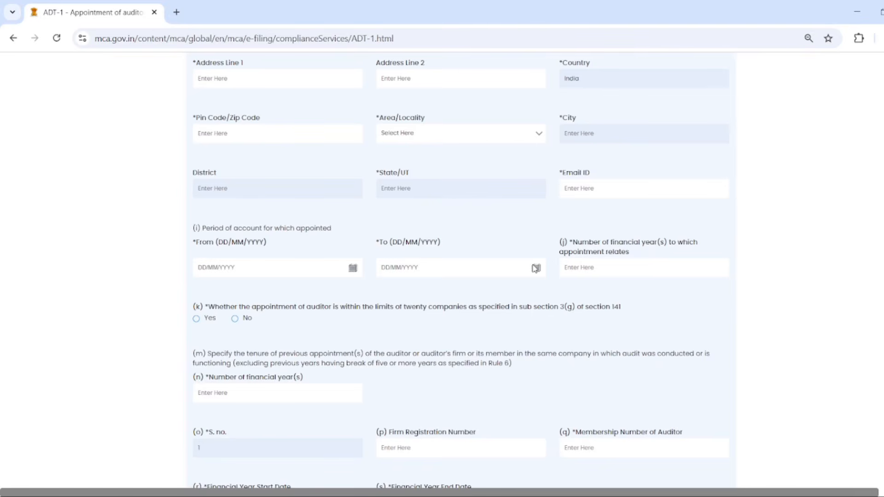
pyautogui.scroll(-1, 629, 274)
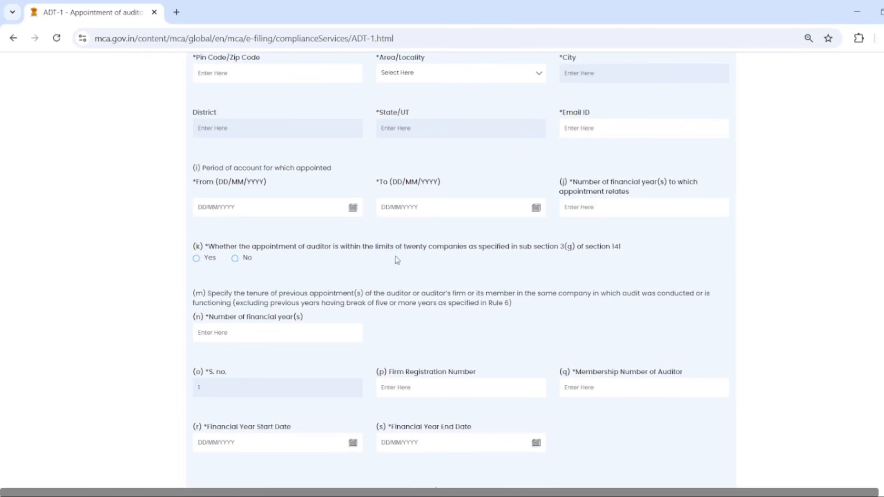
pyautogui.moveTo(316, 249); pyautogui.dragTo(583, 249)
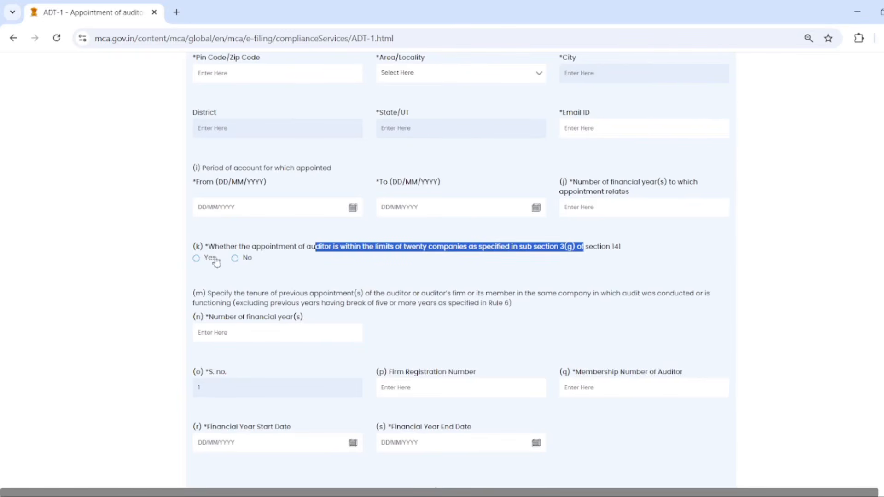
# - Answer Yes to question (k) on the twenty-companies auditor limit
pyautogui.moveTo(232, 249); pyautogui.dragTo(621, 254)
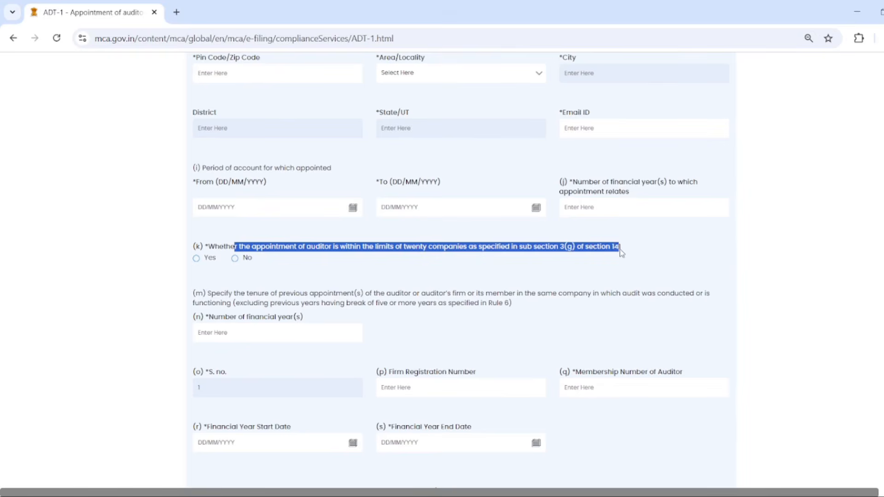
pyautogui.click(207, 265)
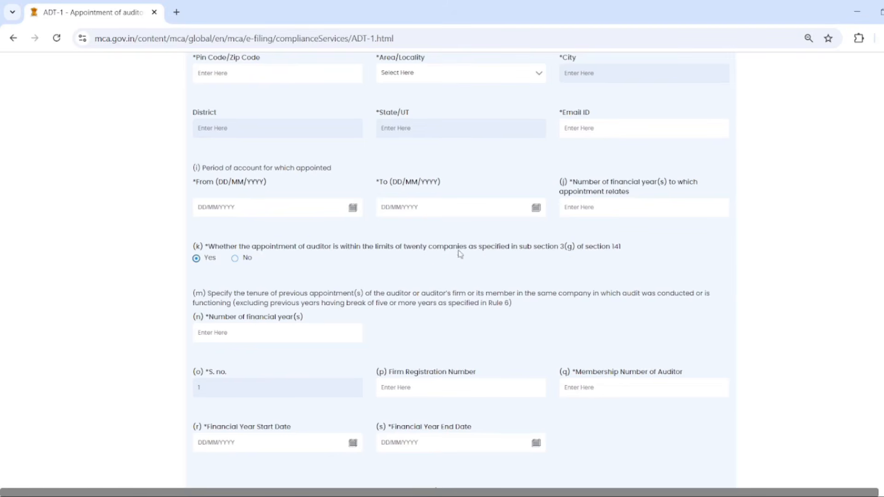
pyautogui.scroll(-1, 248, 348)
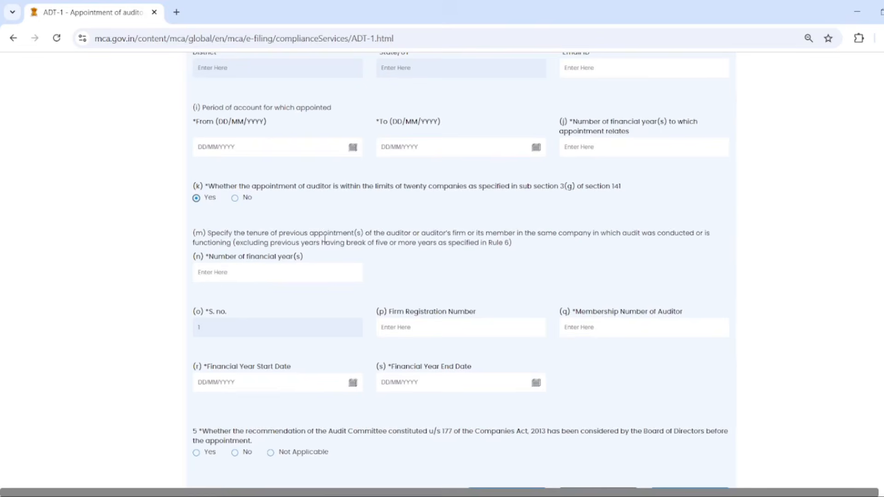
# - Enter 0 as the number of previous financial years in question (n)
pyautogui.moveTo(268, 234); pyautogui.dragTo(355, 234)
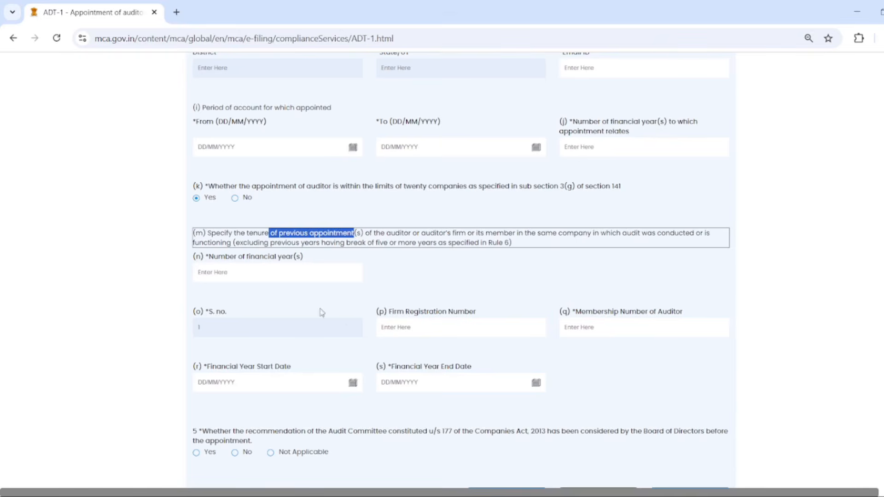
pyautogui.click(315, 272)
pyautogui.write('0')
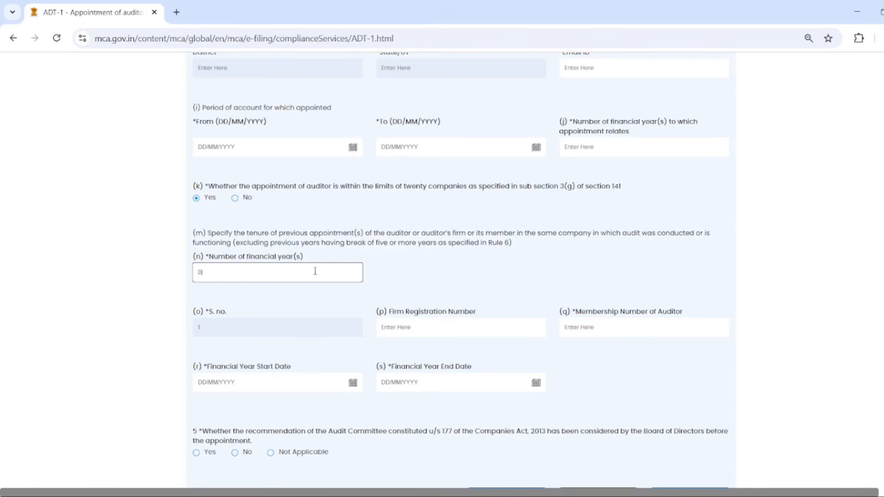
pyautogui.click(435, 288)
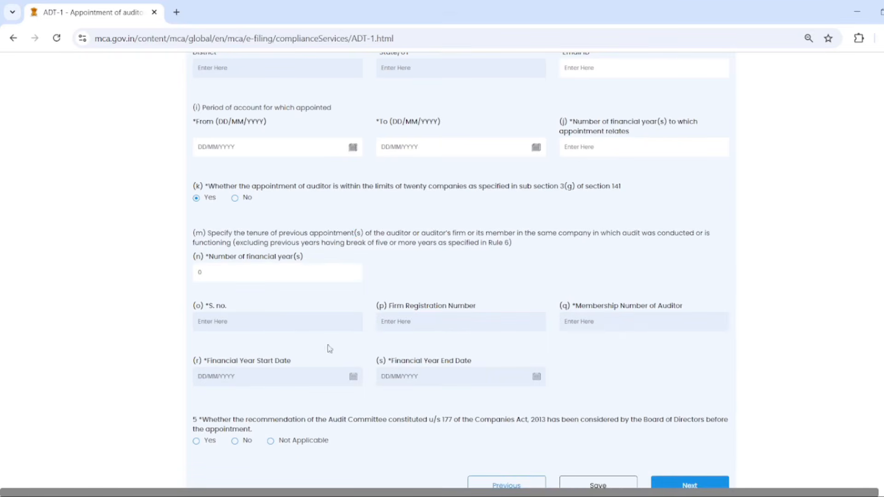
pyautogui.scroll(-4, 276, 408)
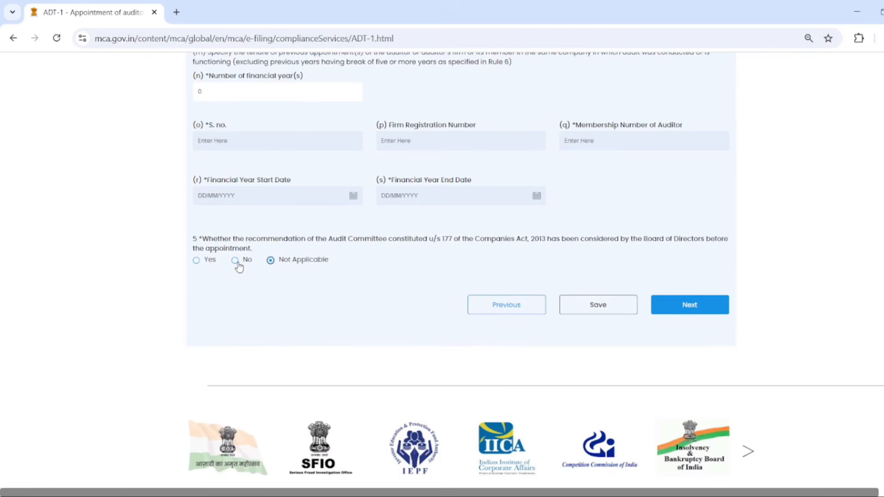
pyautogui.scroll(12, 293, 330)
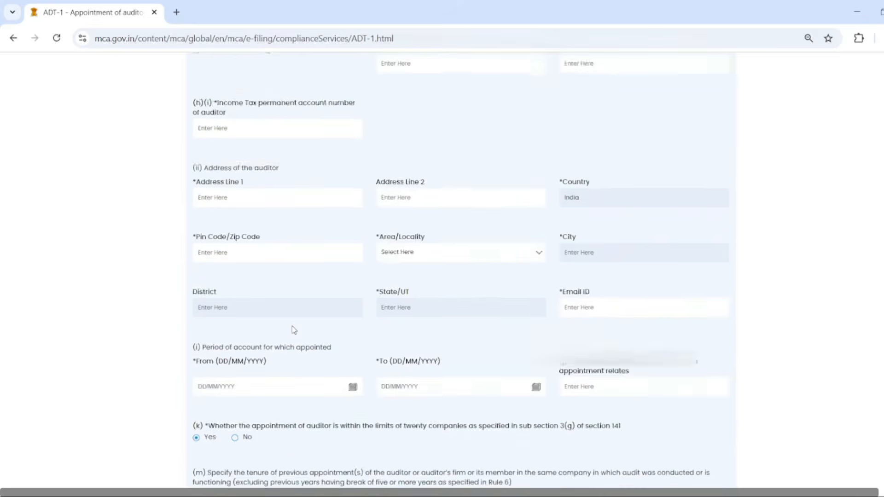
# - Change the nature of appointment from First auditor by Board to casual-vacancy appointment
pyautogui.scroll(8, 294, 329)
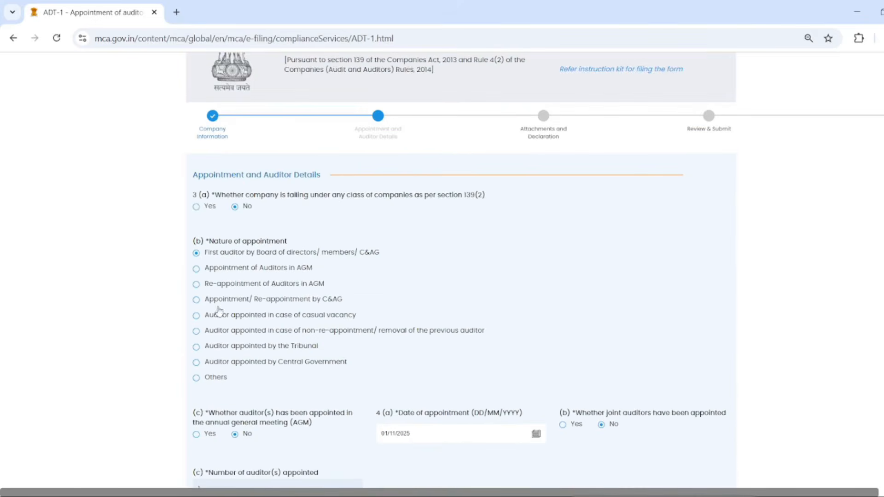
pyautogui.click(196, 270)
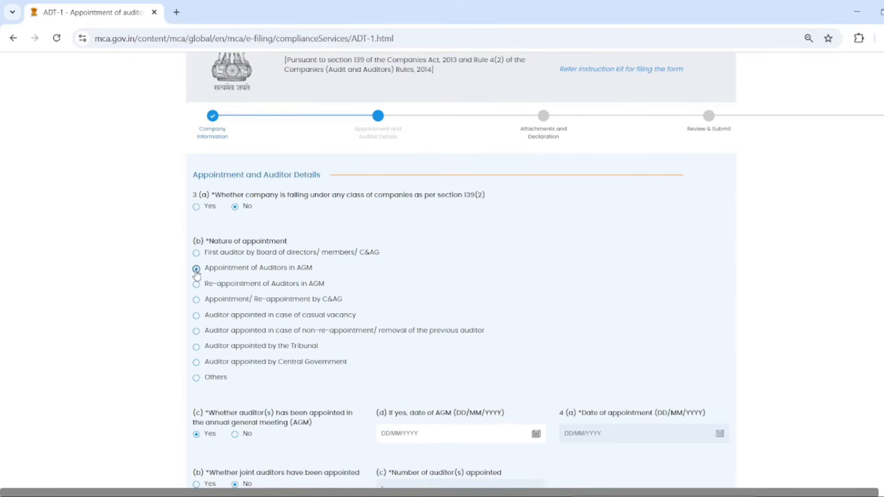
pyautogui.scroll(-1, 197, 274)
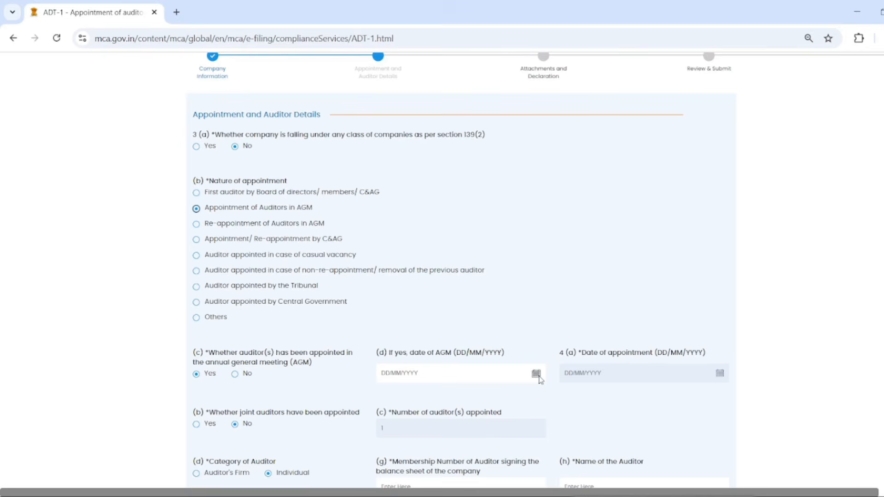
pyautogui.scroll(-3, 690, 395)
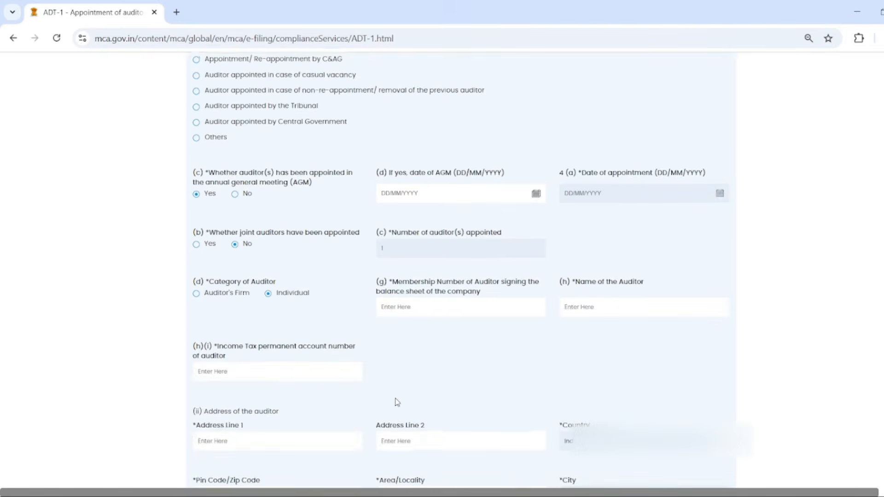
pyautogui.scroll(1, 397, 402)
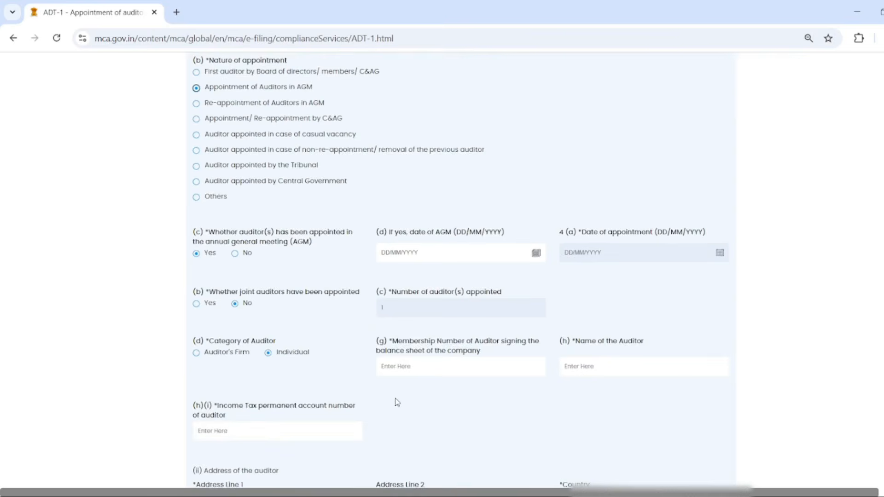
pyautogui.scroll(2, 397, 402)
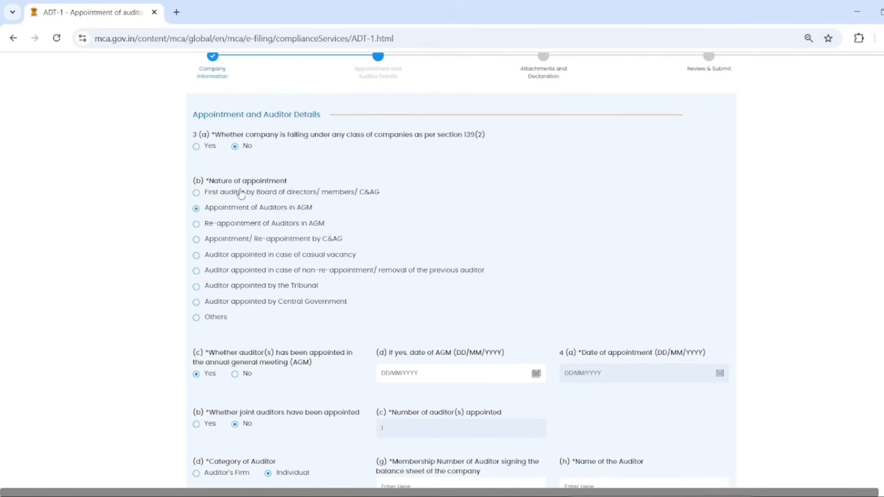
pyautogui.click(241, 192)
pyautogui.scroll(-1, 458, 409)
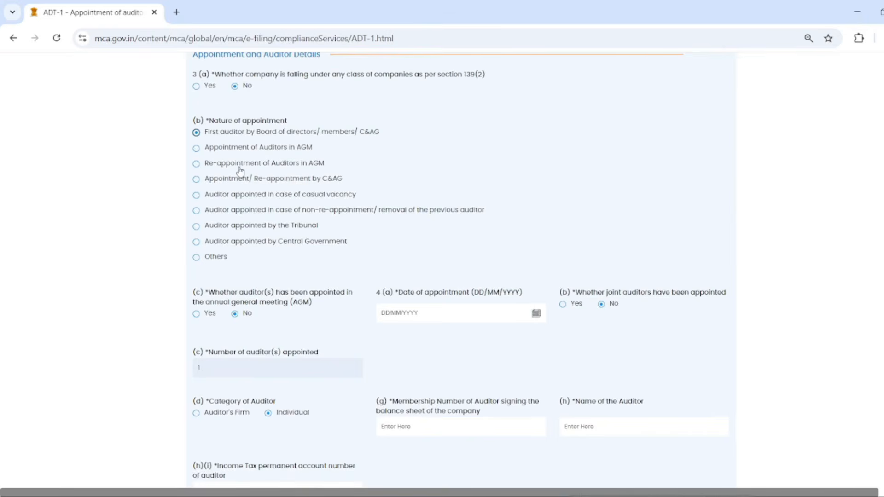
pyautogui.click(248, 199)
pyautogui.scroll(-4, 358, 366)
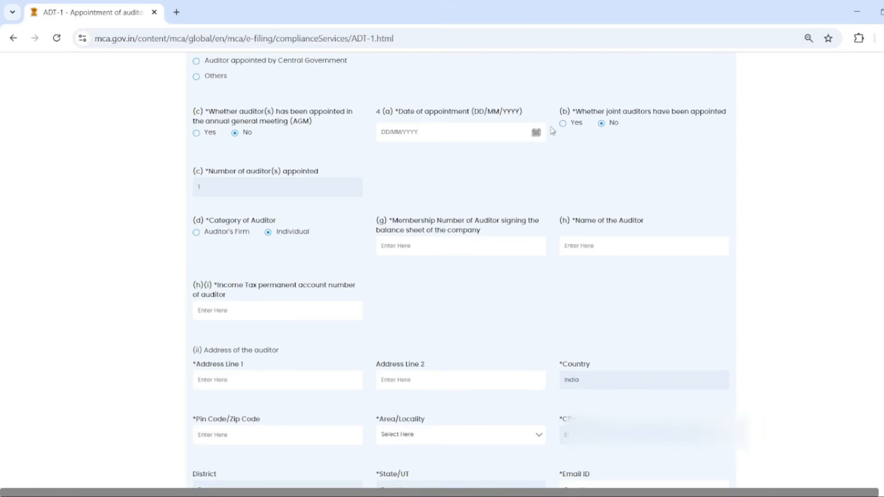
# - Select Resignation as the casual-vacancy cause and go to the relevant-form SRN field
pyautogui.scroll(-12, 478, 332)
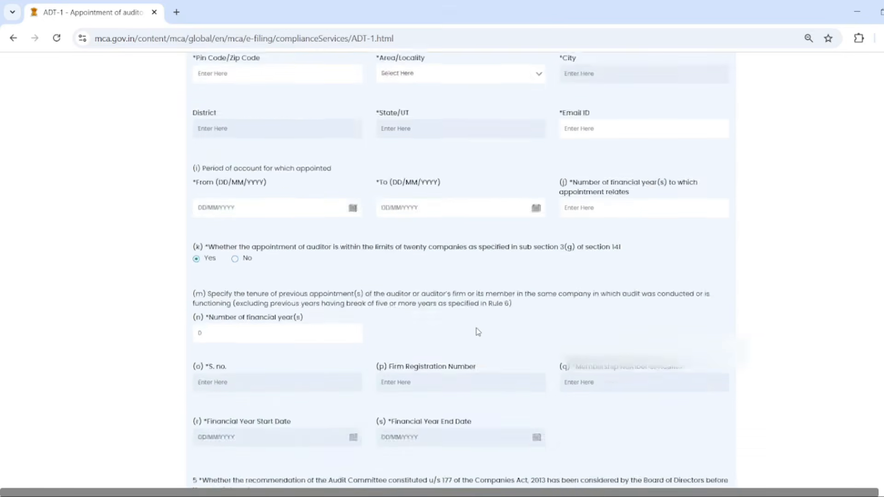
pyautogui.scroll(-3, 476, 328)
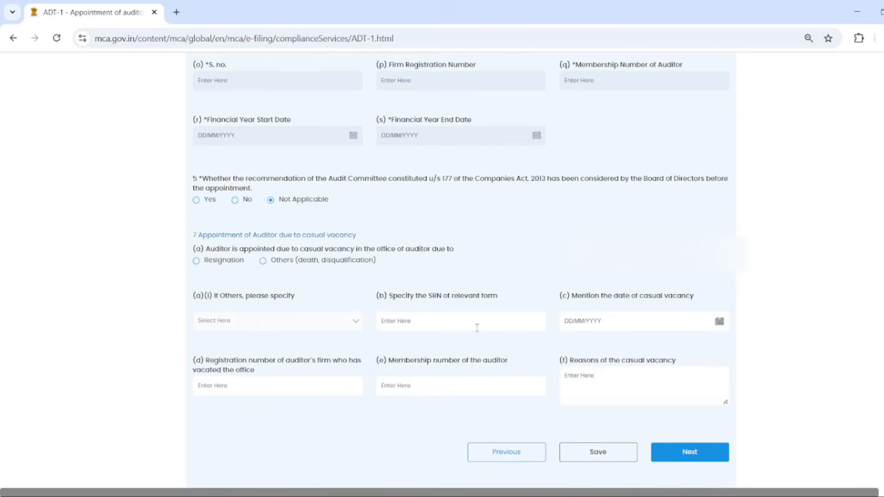
pyautogui.scroll(-2, 477, 328)
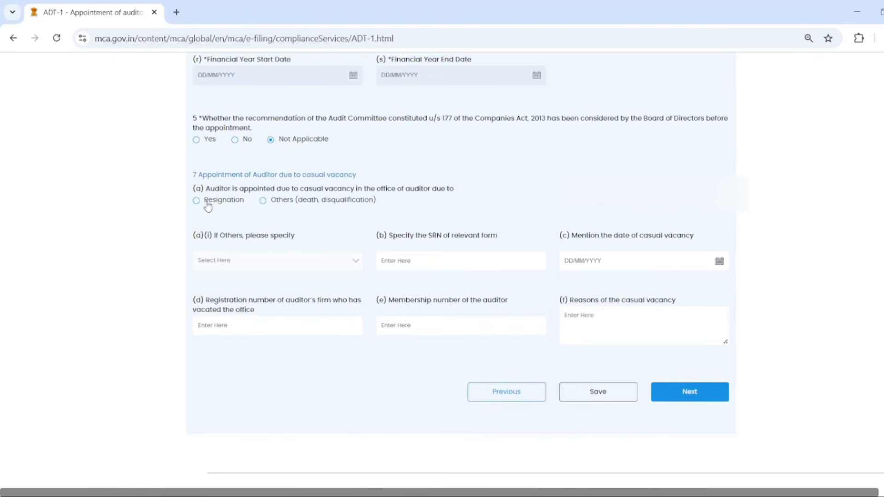
pyautogui.click(198, 203)
pyautogui.click(458, 264)
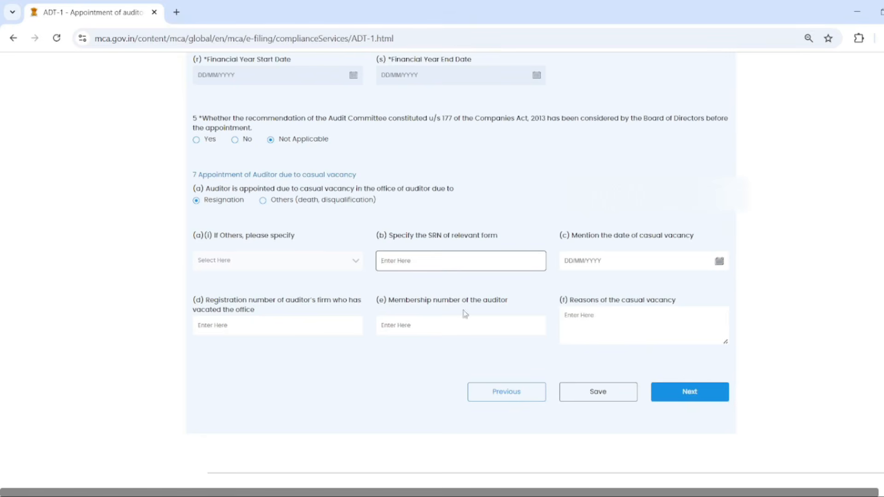
# - Try Others as the vacancy cause, with Death as the stated reason
pyautogui.click(263, 201)
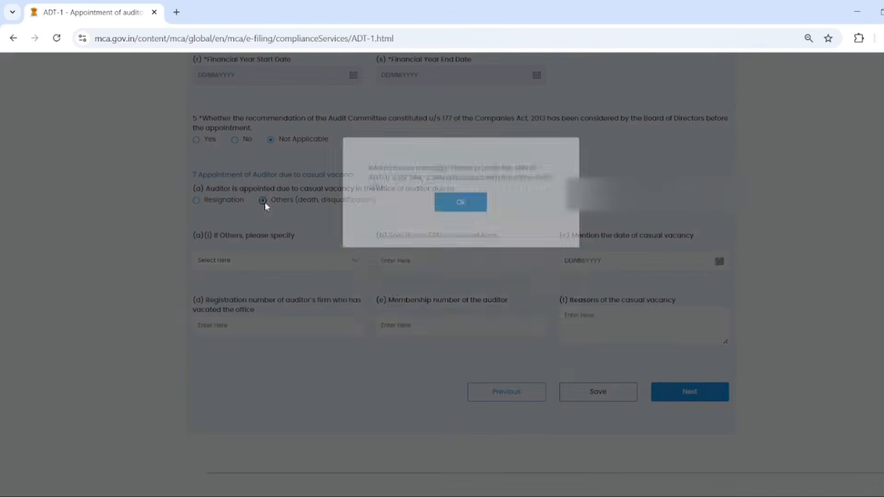
pyautogui.click(452, 270)
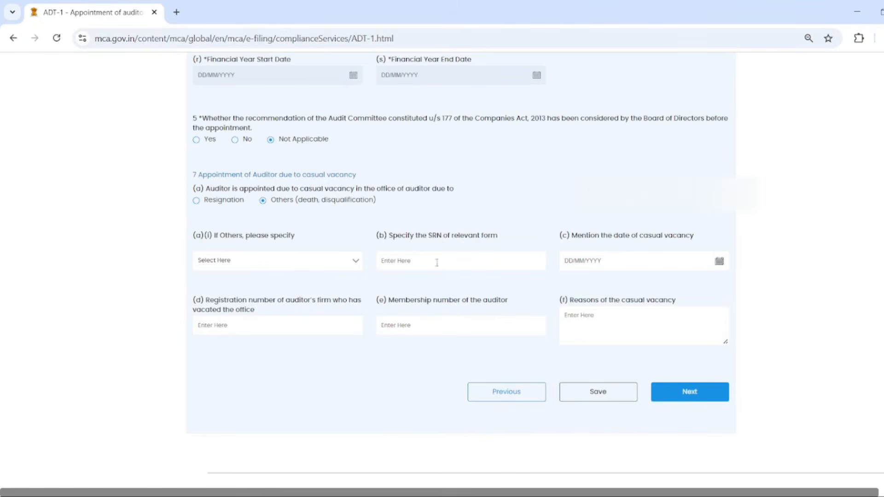
pyautogui.click(310, 258)
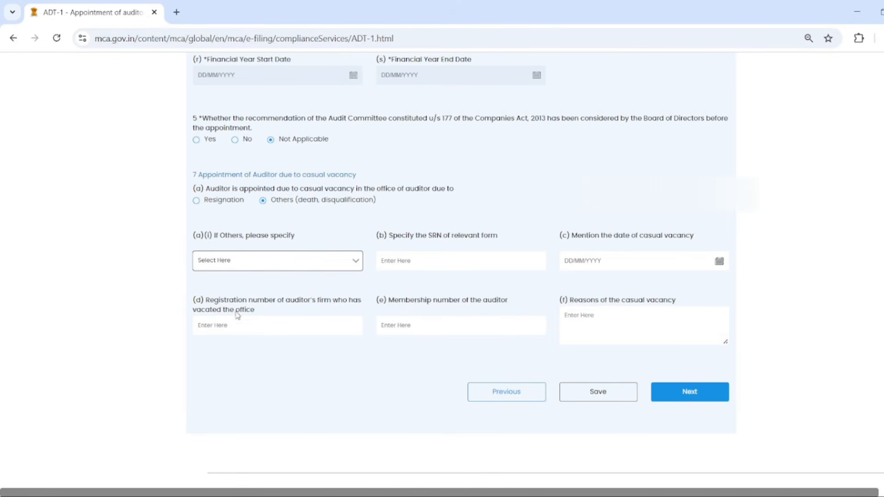
pyautogui.press('Down')
pyautogui.click(443, 261)
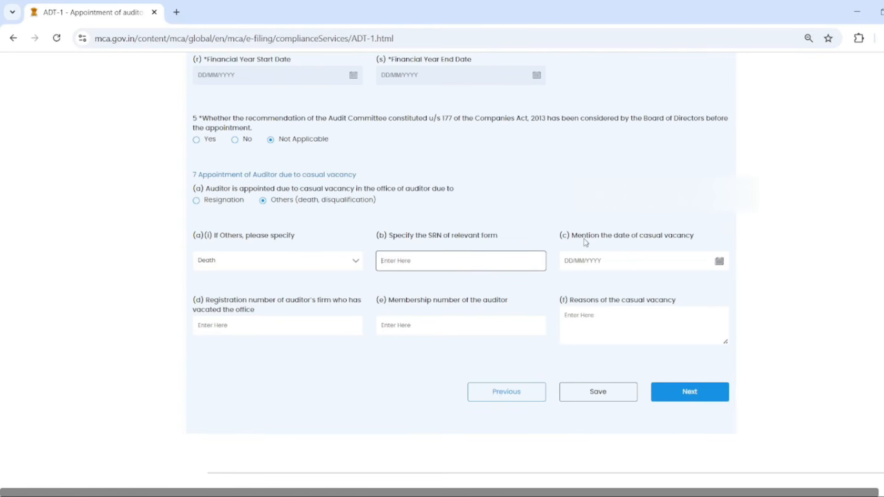
# - Switch the vacancy cause back to Resignation and acknowledge the SRN message
pyautogui.moveTo(576, 240); pyautogui.dragTo(689, 243)
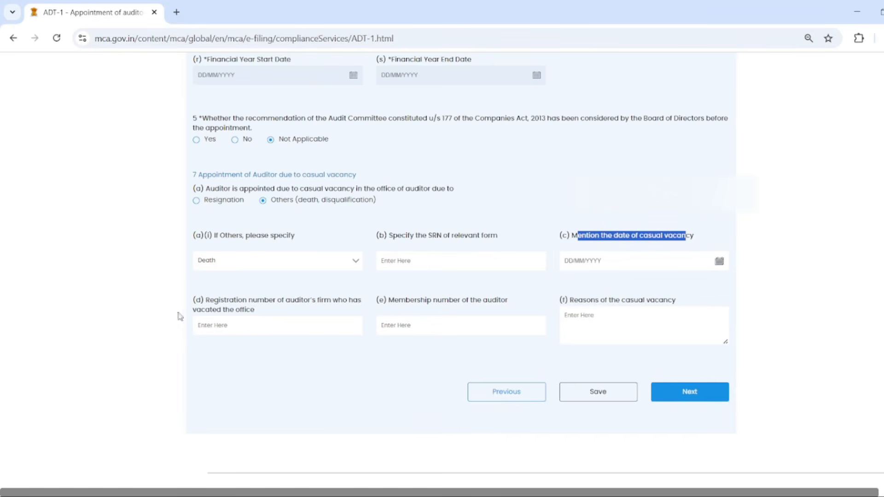
pyautogui.moveTo(212, 304); pyautogui.dragTo(233, 312)
pyautogui.moveTo(401, 307); pyautogui.dragTo(462, 307)
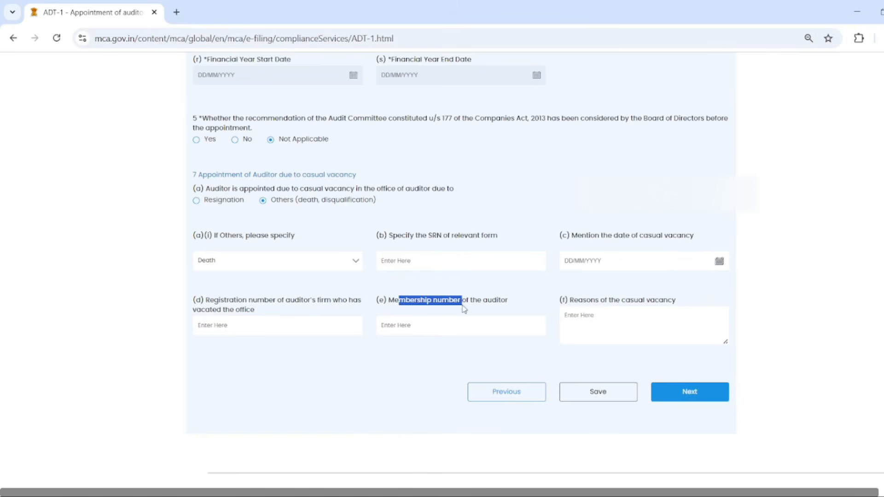
pyautogui.click(654, 315)
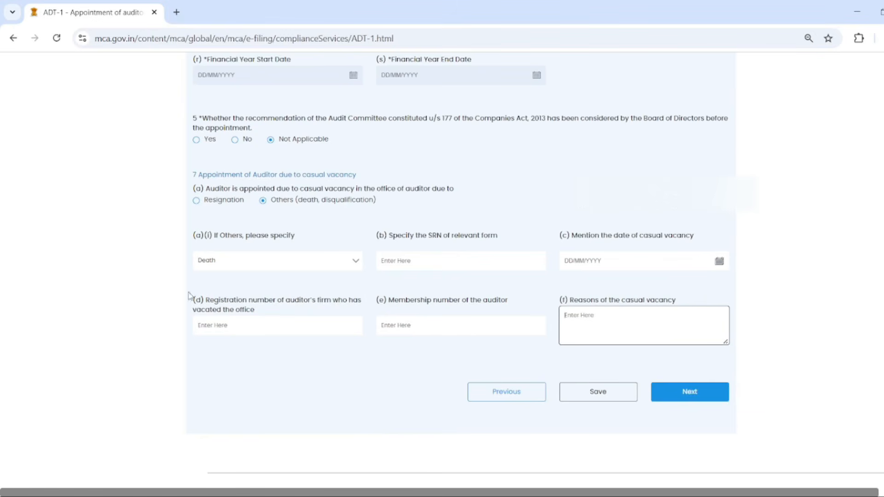
pyautogui.click(196, 201)
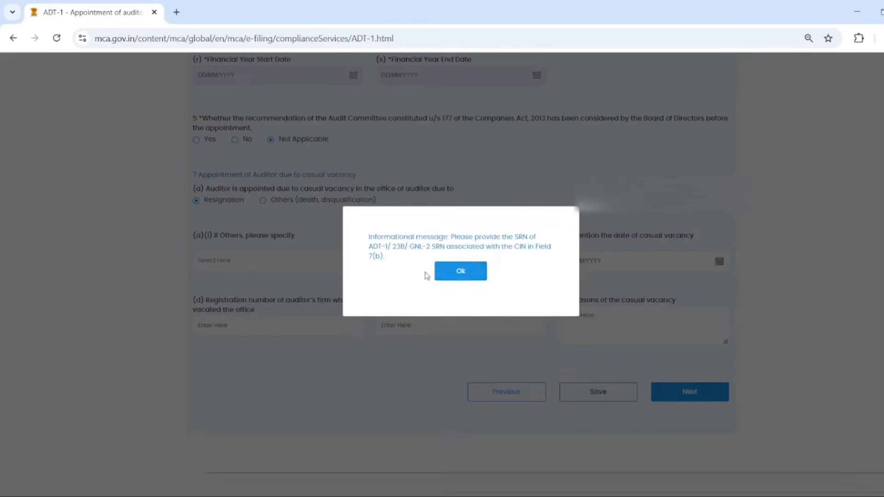
pyautogui.click(451, 275)
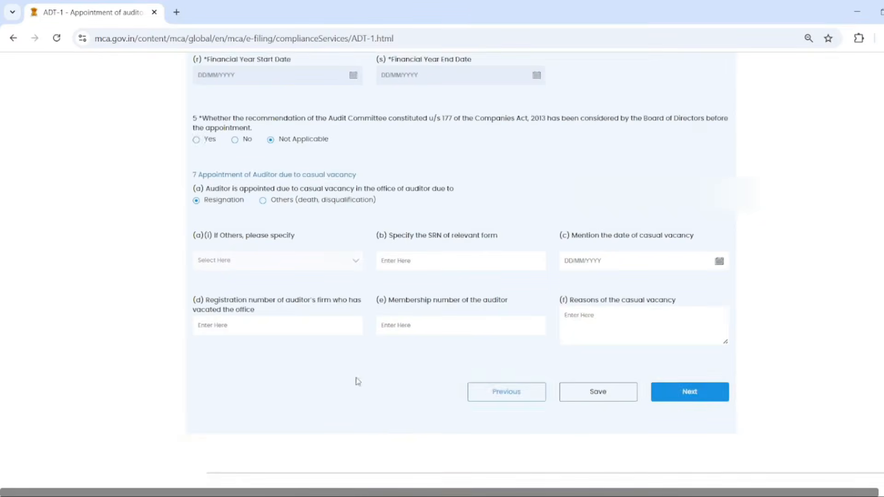
pyautogui.scroll(3, 357, 381)
pyautogui.scroll(15, 306, 336)
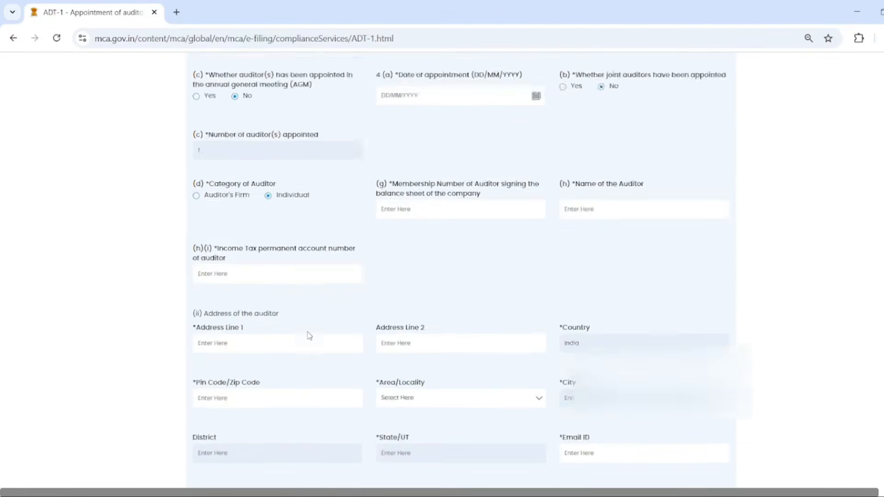
# - Scroll up the Appointment and Auditor Details step to advance to Attachments and Declaration
pyautogui.scroll(3, 308, 335)
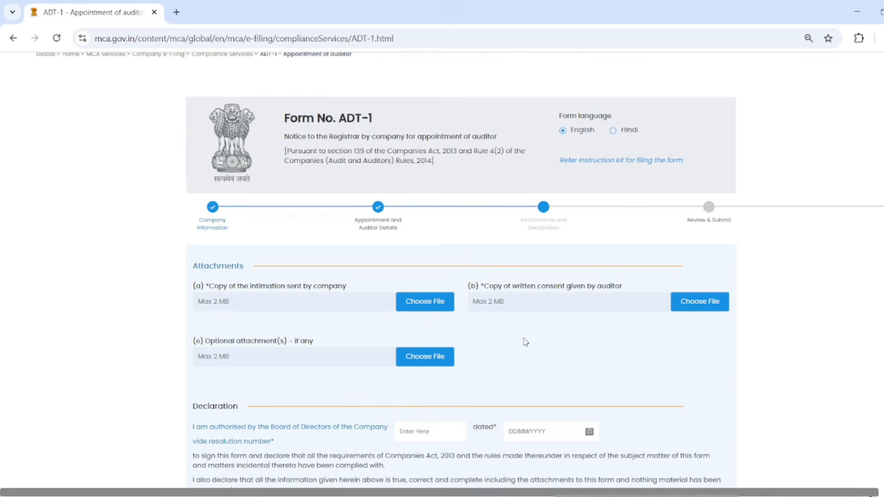
# - Enter resolution number 02 dated 01/11/2025, the signatory's designation and DIN/PAN, then proceed
pyautogui.scroll(-4, 480, 341)
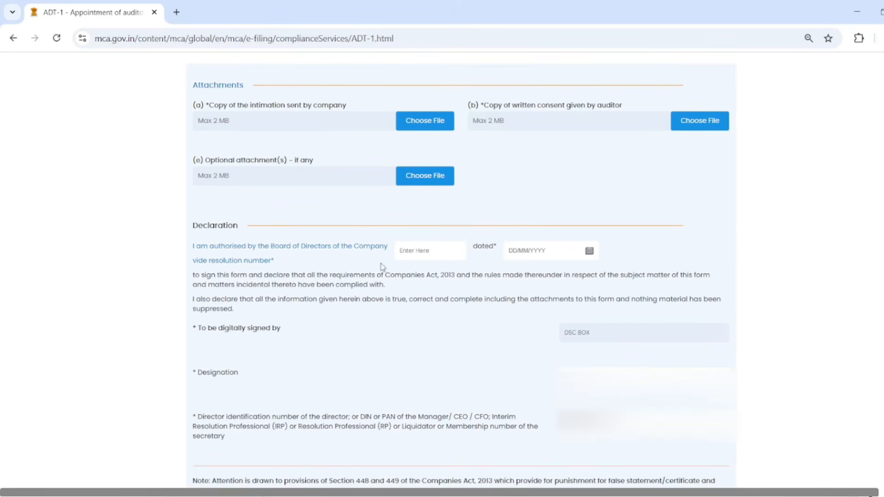
pyautogui.click(428, 254)
pyautogui.scroll(-3, 576, 275)
pyautogui.click(639, 258)
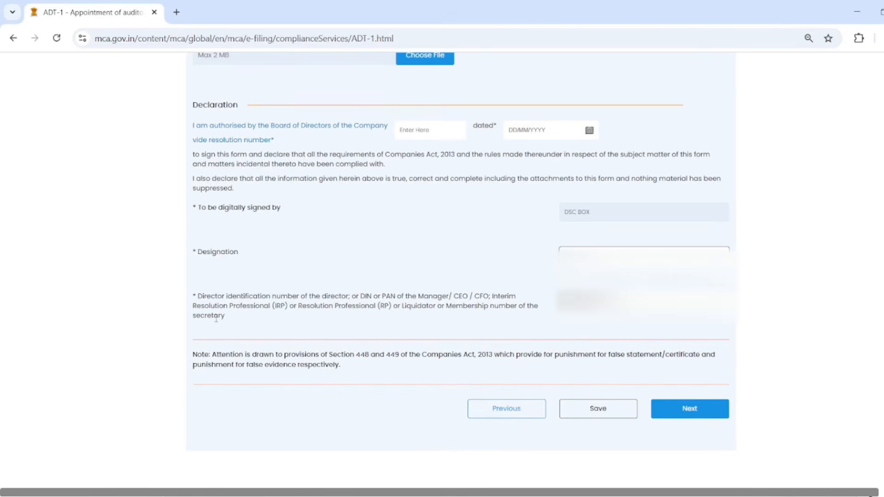
pyautogui.click(639, 302)
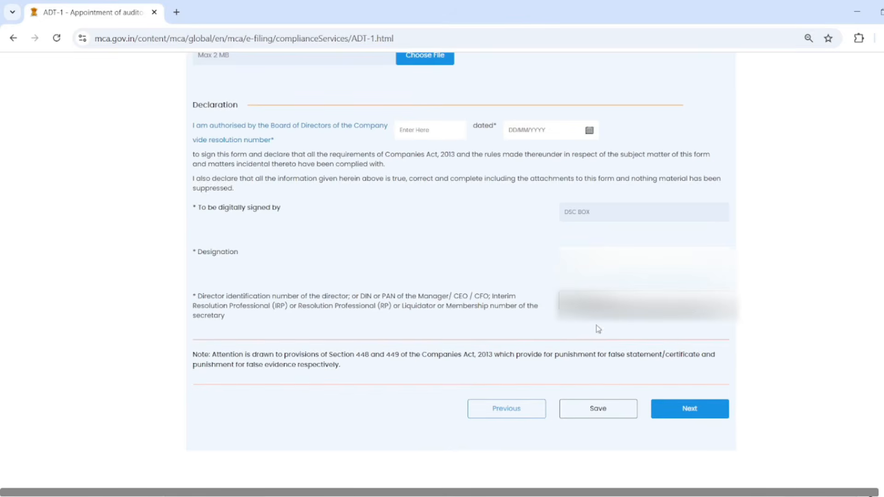
pyautogui.scroll(1, 596, 324)
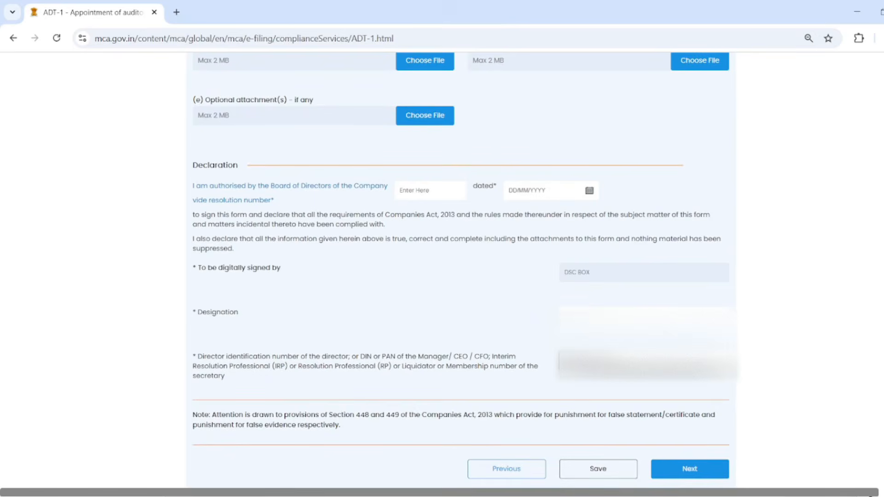
pyautogui.scroll(-3, 631, 357)
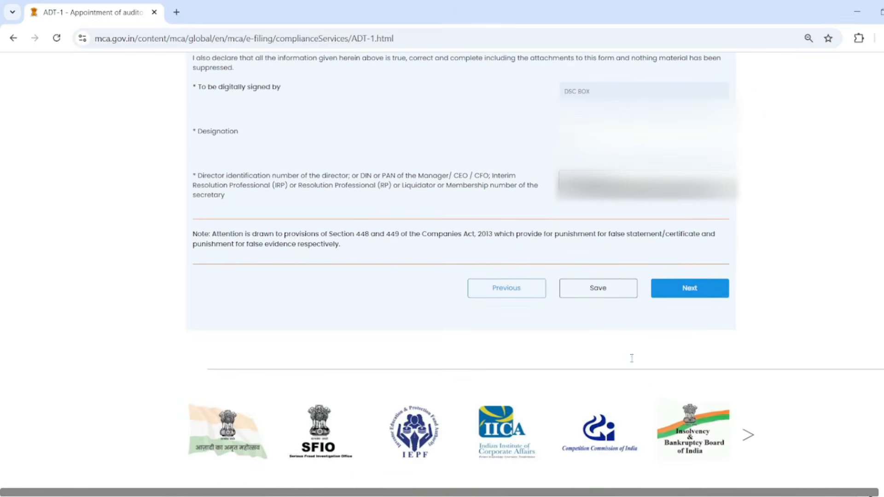
pyautogui.click(707, 295)
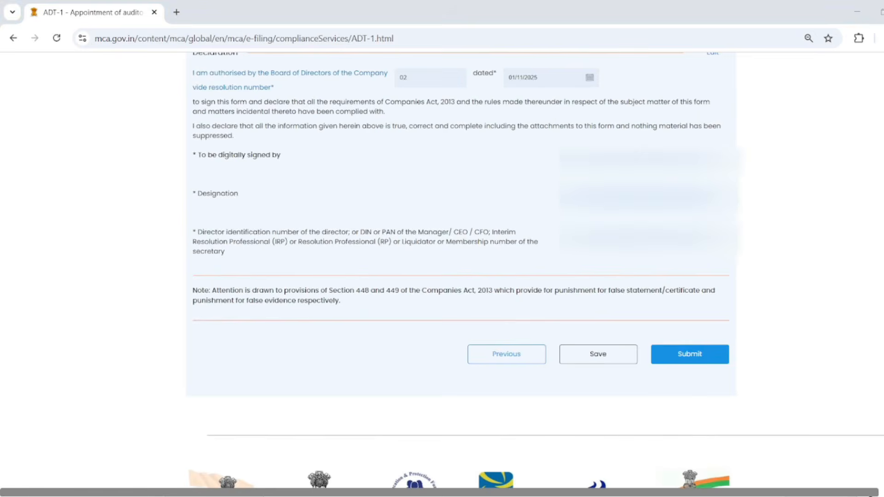
# - Submit the completed ADT-1 form and acknowledge the confirmation showing its generated SRN
pyautogui.scroll(-1, 815, 363)
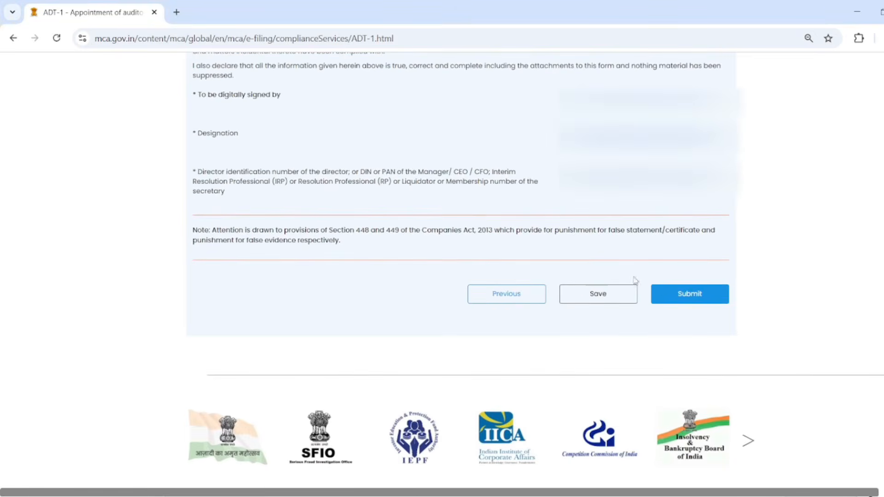
pyautogui.click(681, 299)
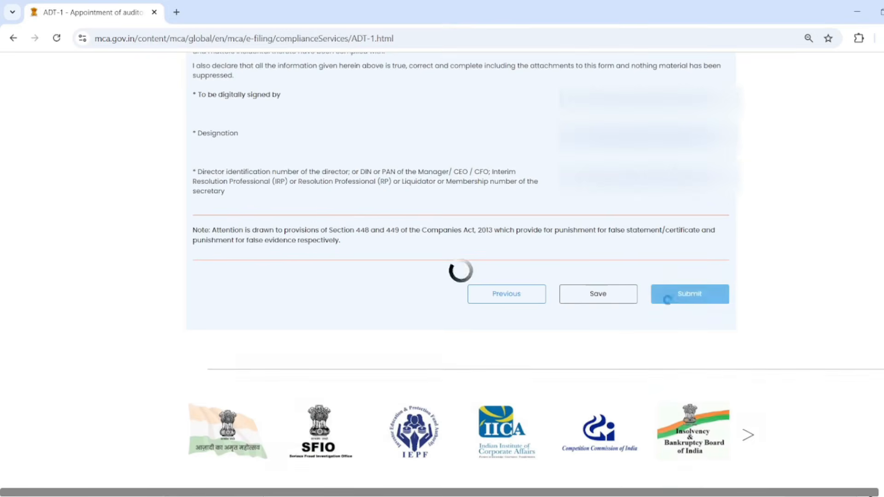
pyautogui.click(460, 298)
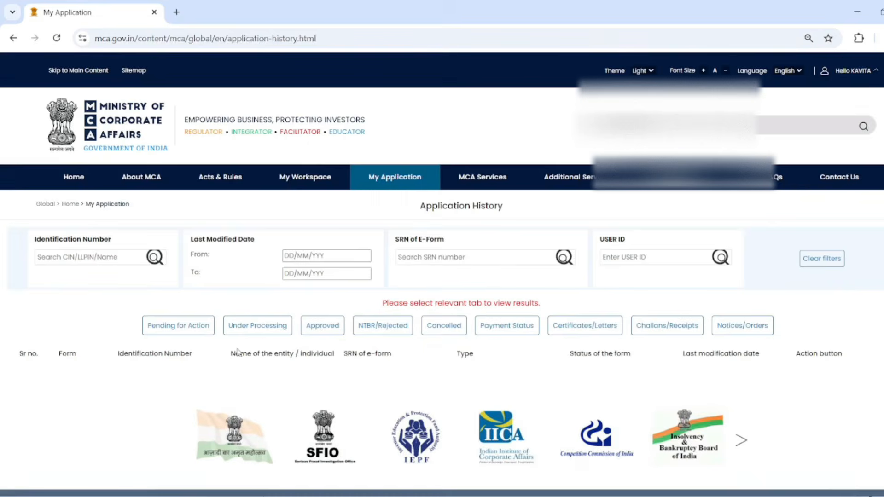
pyautogui.click(174, 327)
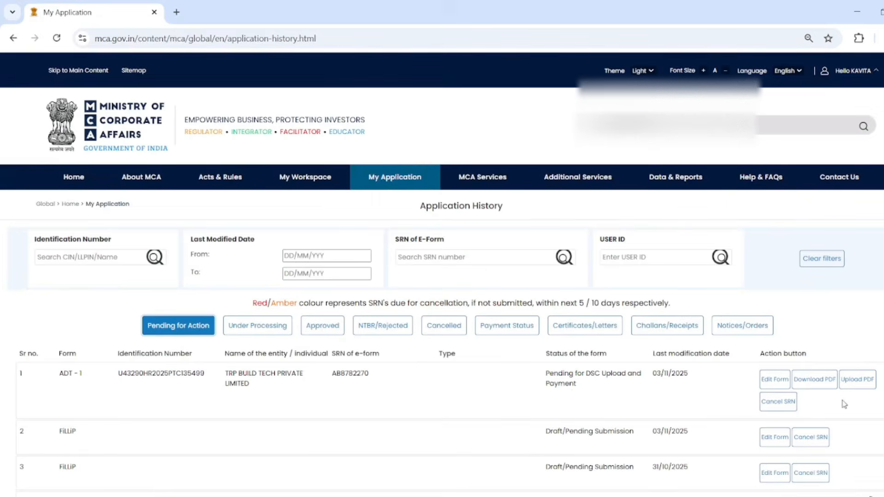
pyautogui.click(818, 386)
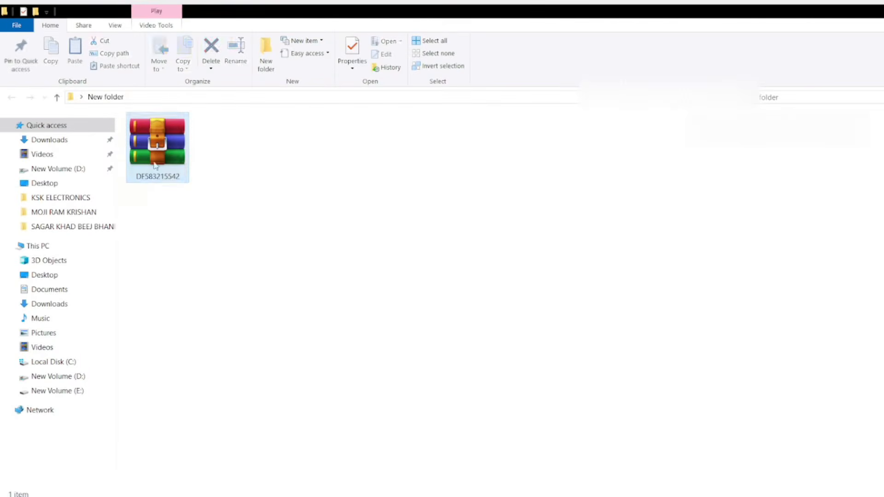
pyautogui.click(156, 159)
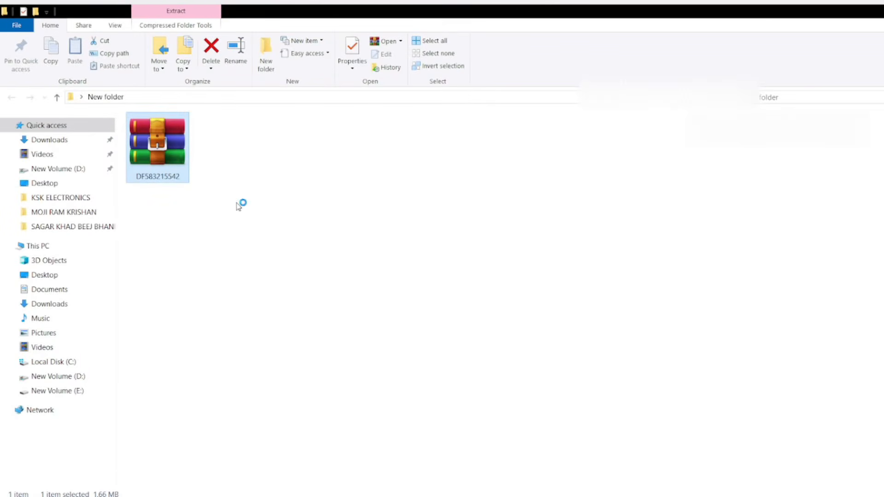
pyautogui.click(170, 165)
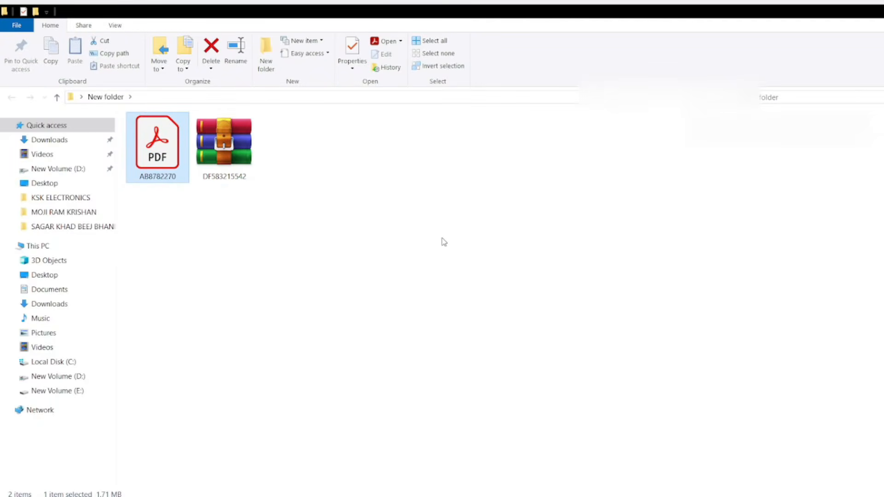
pyautogui.press('Return')
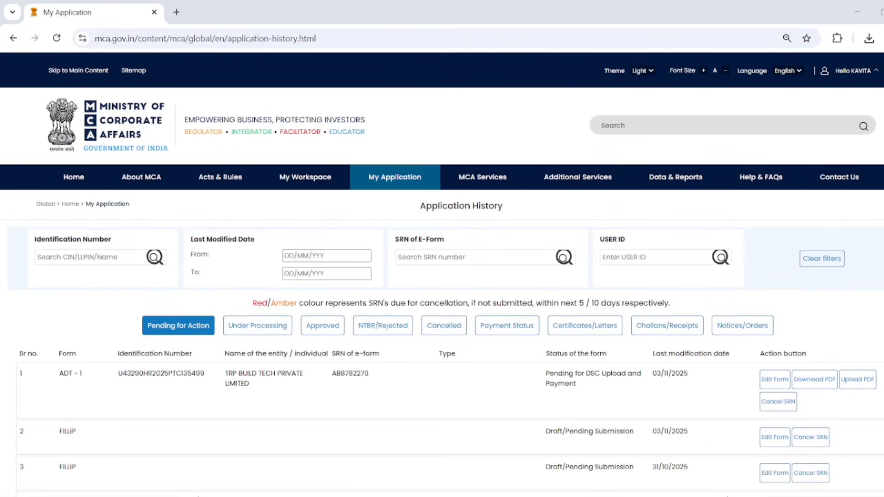
# - Open the ADT-1 Upload PDF page prompting for the DSC-affixed form PDF
pyautogui.click(854, 382)
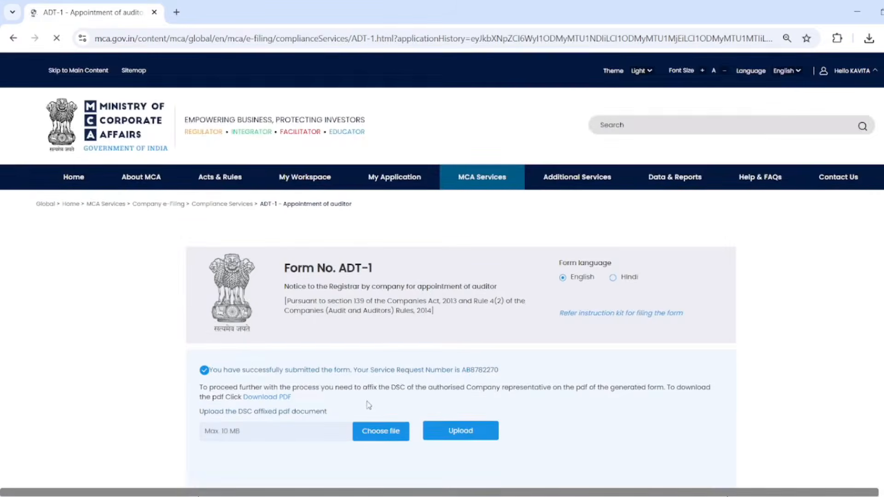
pyautogui.scroll(-2, 368, 401)
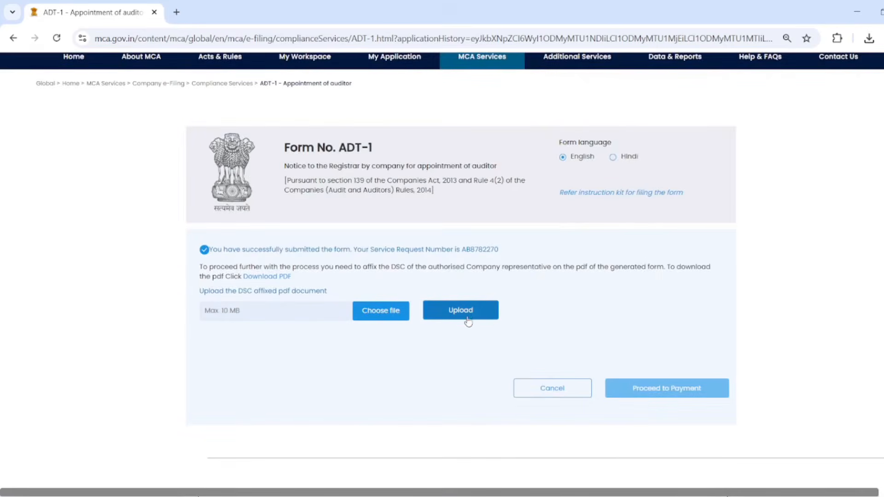